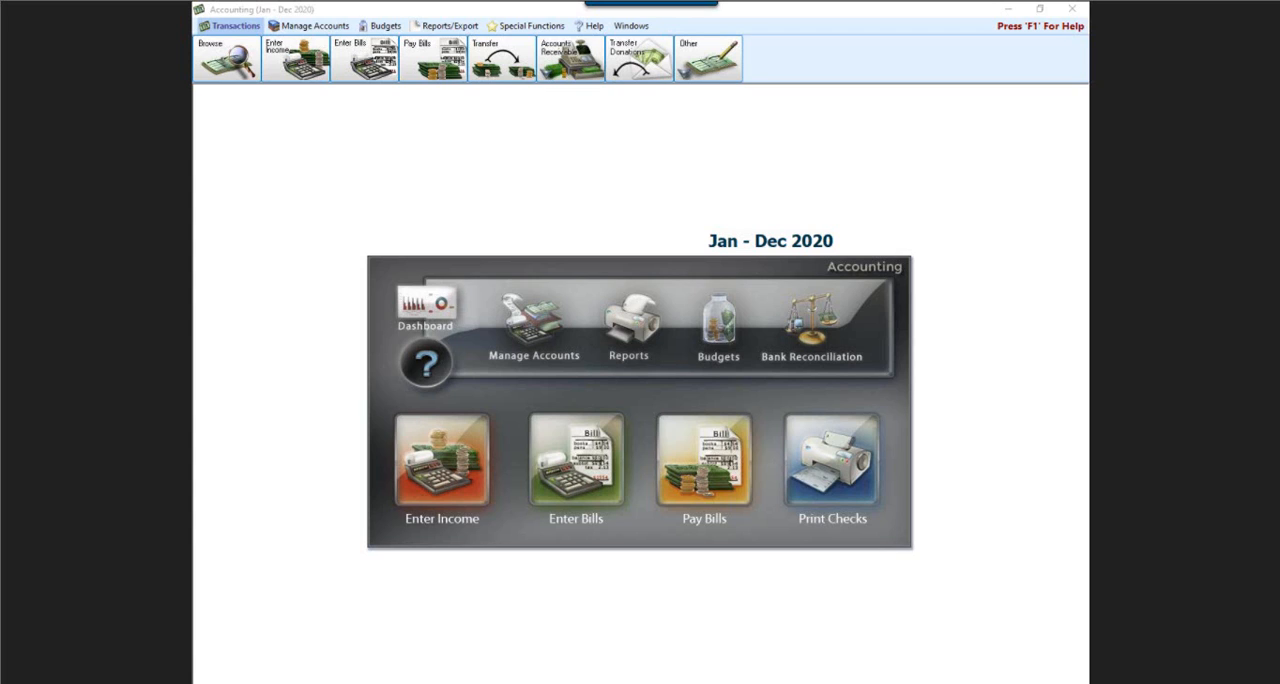
# Review the outstanding bills available for quick payment, leaving them unpaid, and close the bill payment window.
pyautogui.moveTo(695, 194)
pyautogui.mouseDown()
pyautogui.moveTo(884, 206)
pyautogui.moveTo(795, 270)
pyautogui.moveTo(682, 250)
pyautogui.moveTo(711, 200)
pyautogui.mouseUp()
pyautogui.click(728, 466)
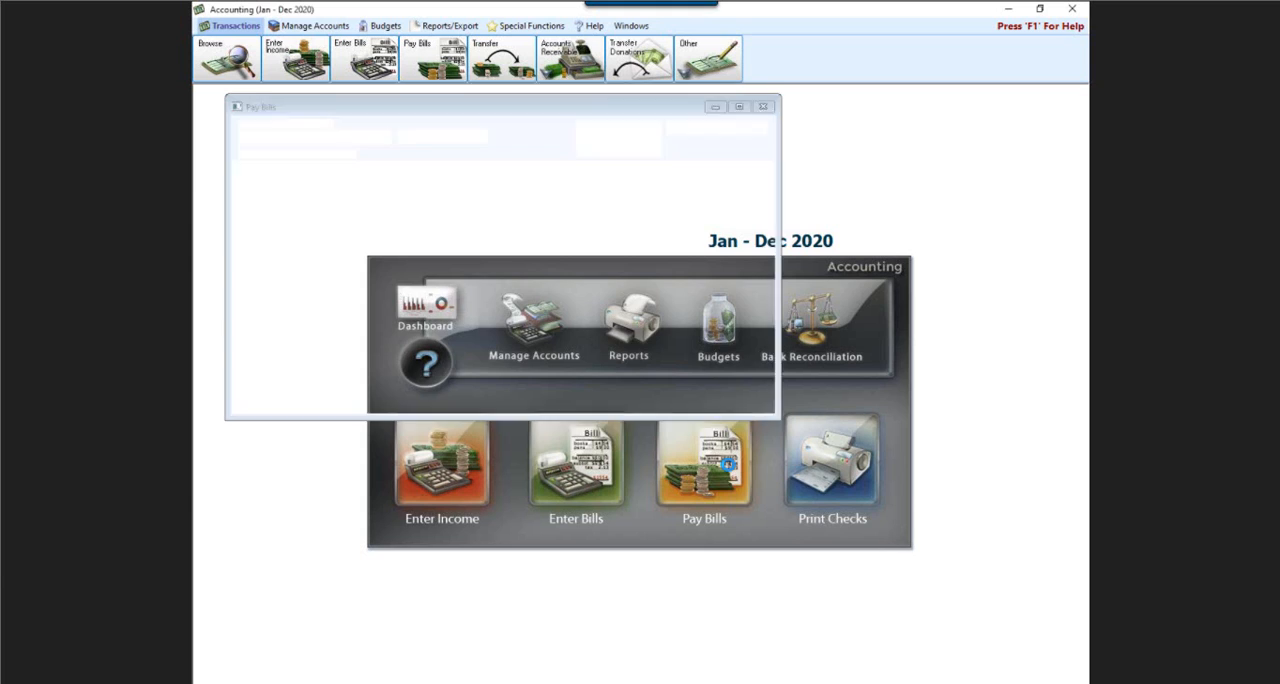
pyautogui.click(601, 140)
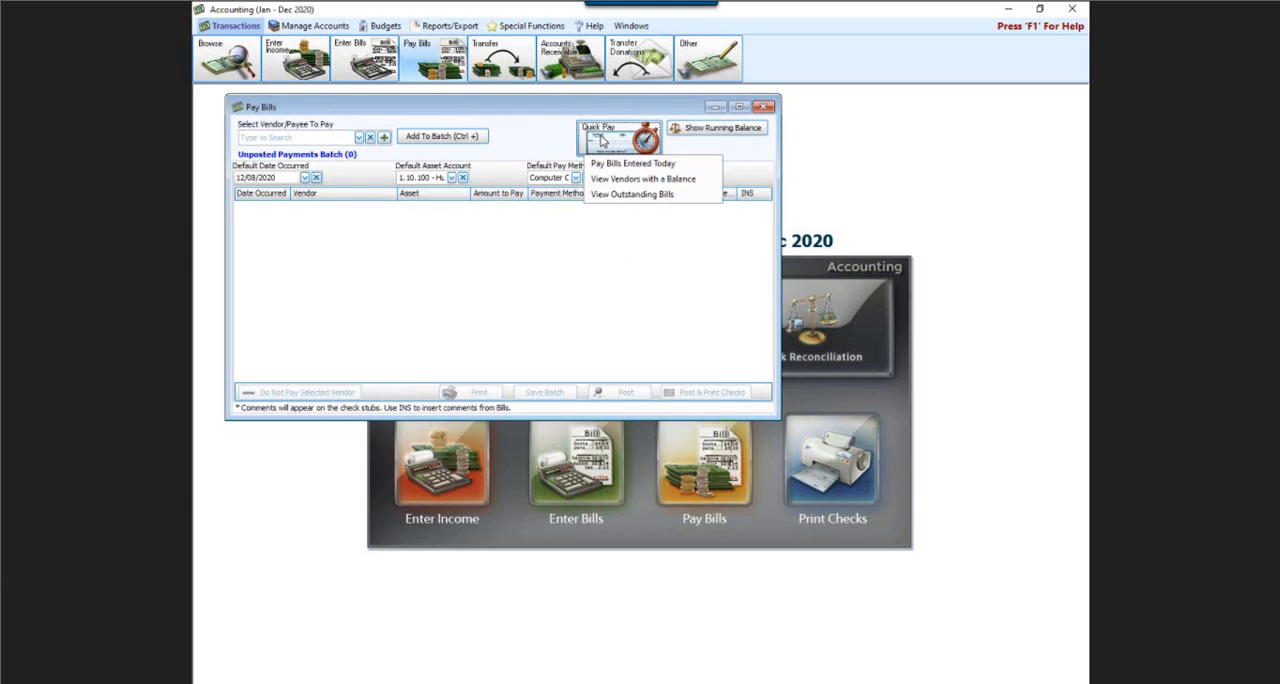
pyautogui.click(628, 195)
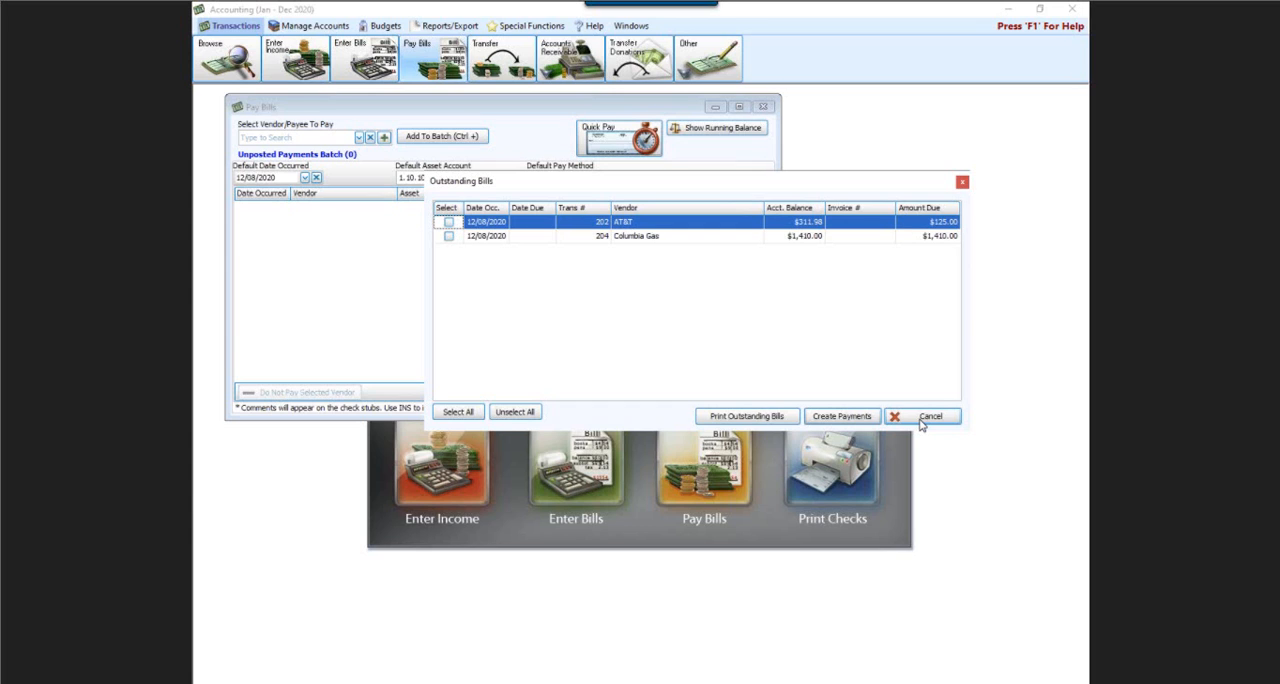
pyautogui.click(928, 418)
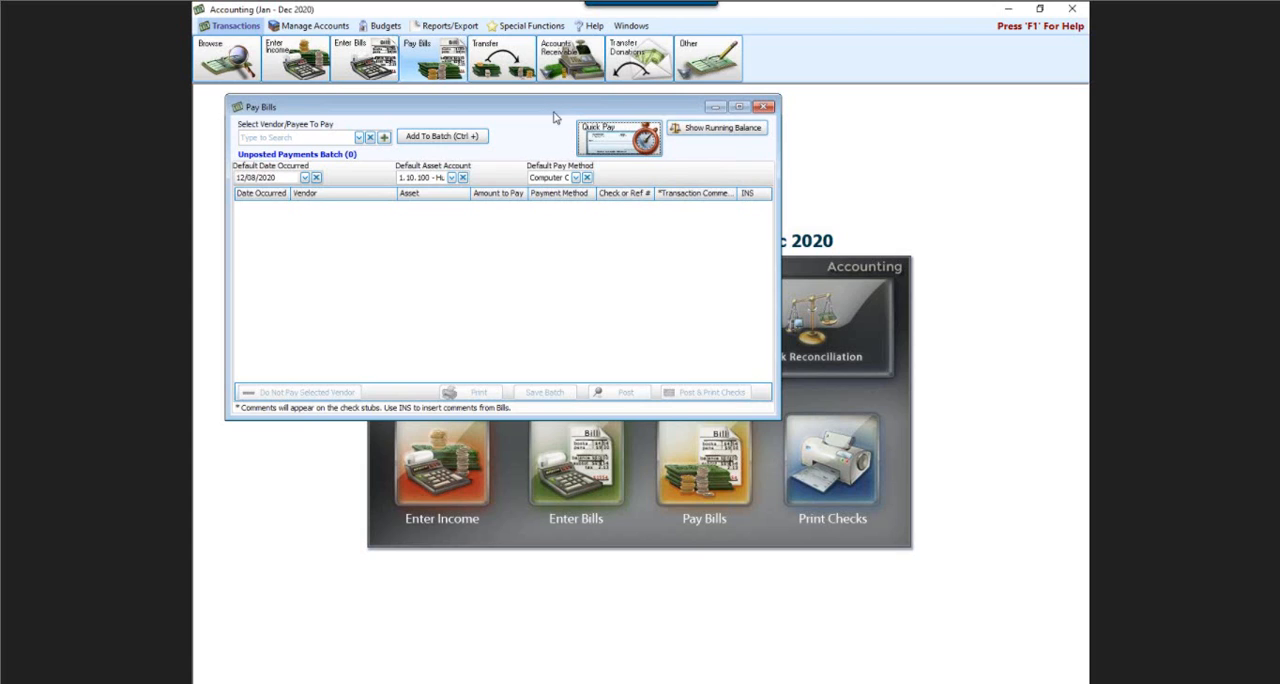
pyautogui.click(588, 136)
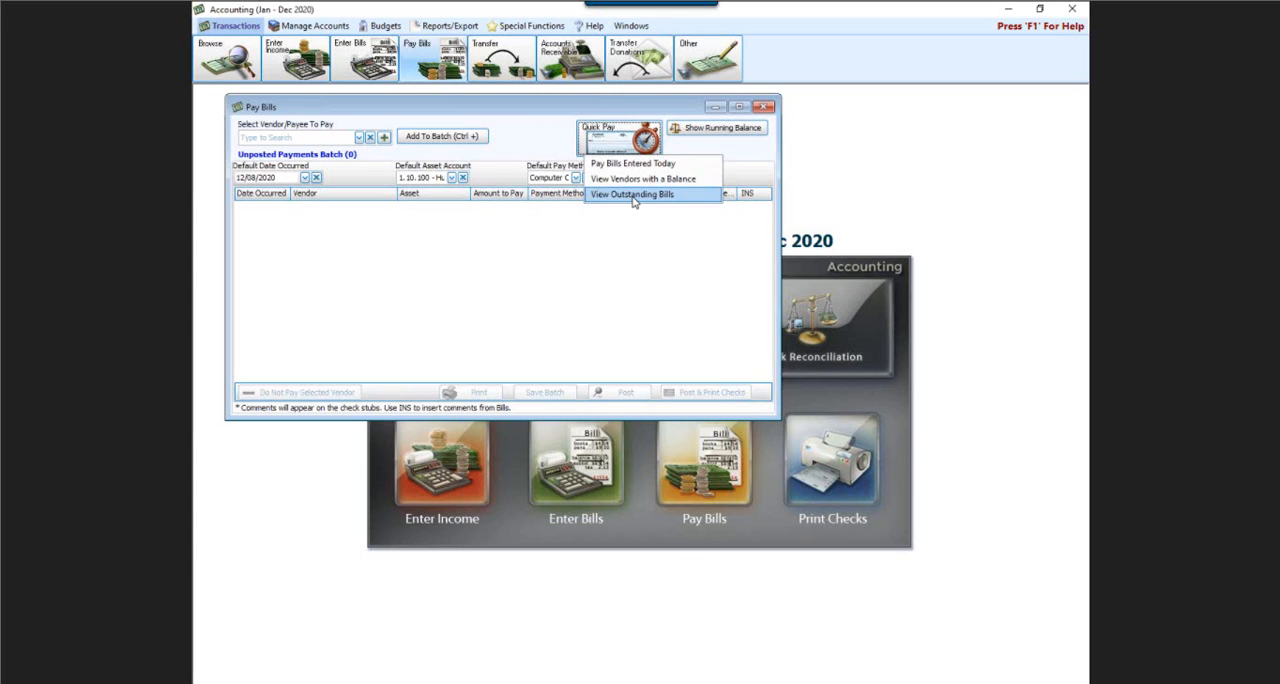
pyautogui.click(564, 109)
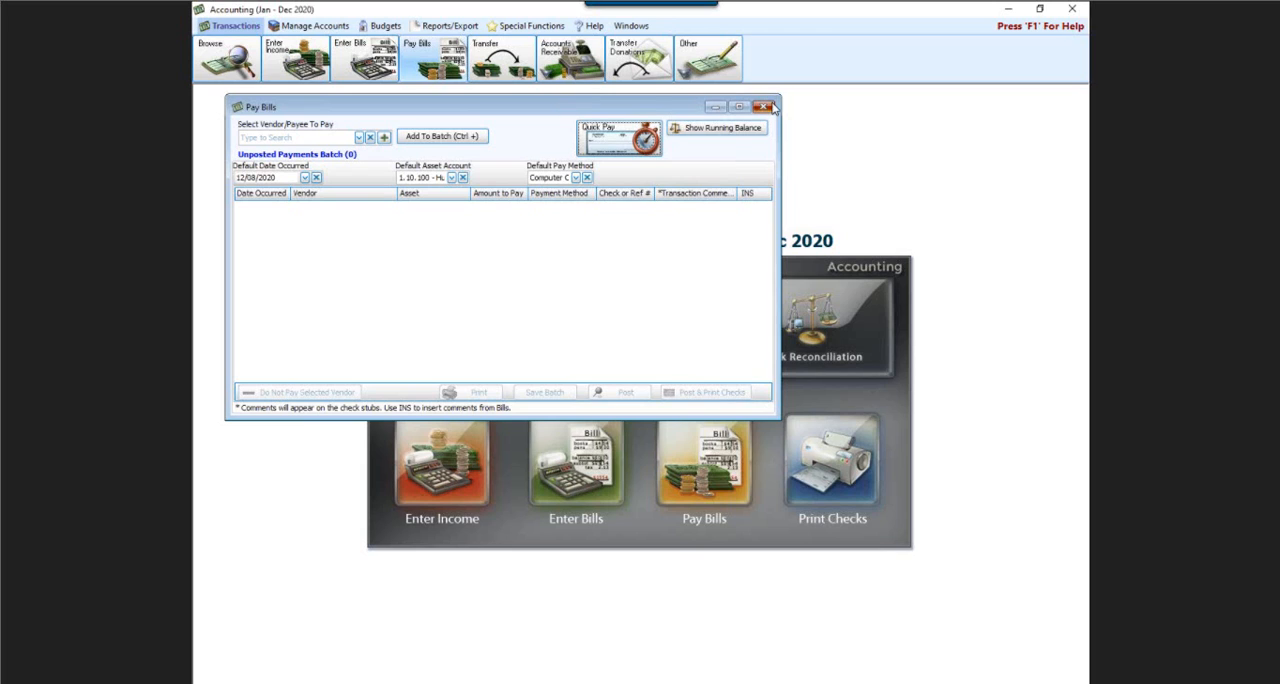
pyautogui.click(770, 107)
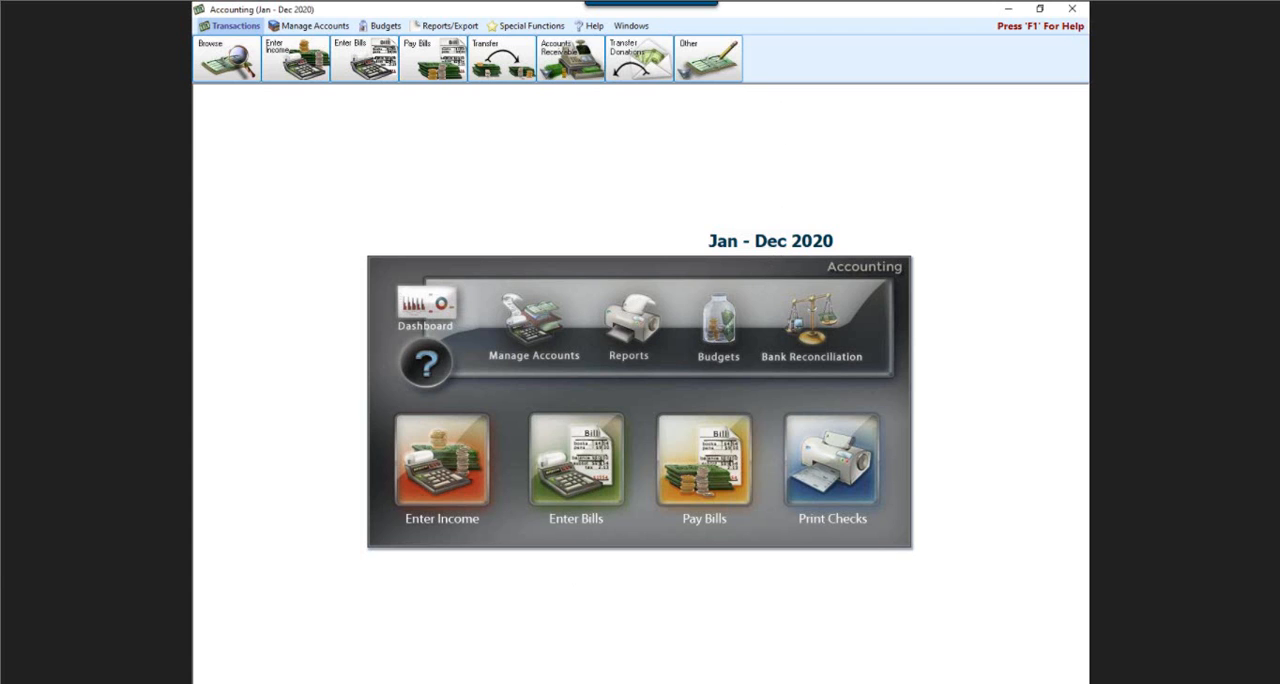
pyautogui.hotkey('alt', 'Tab')
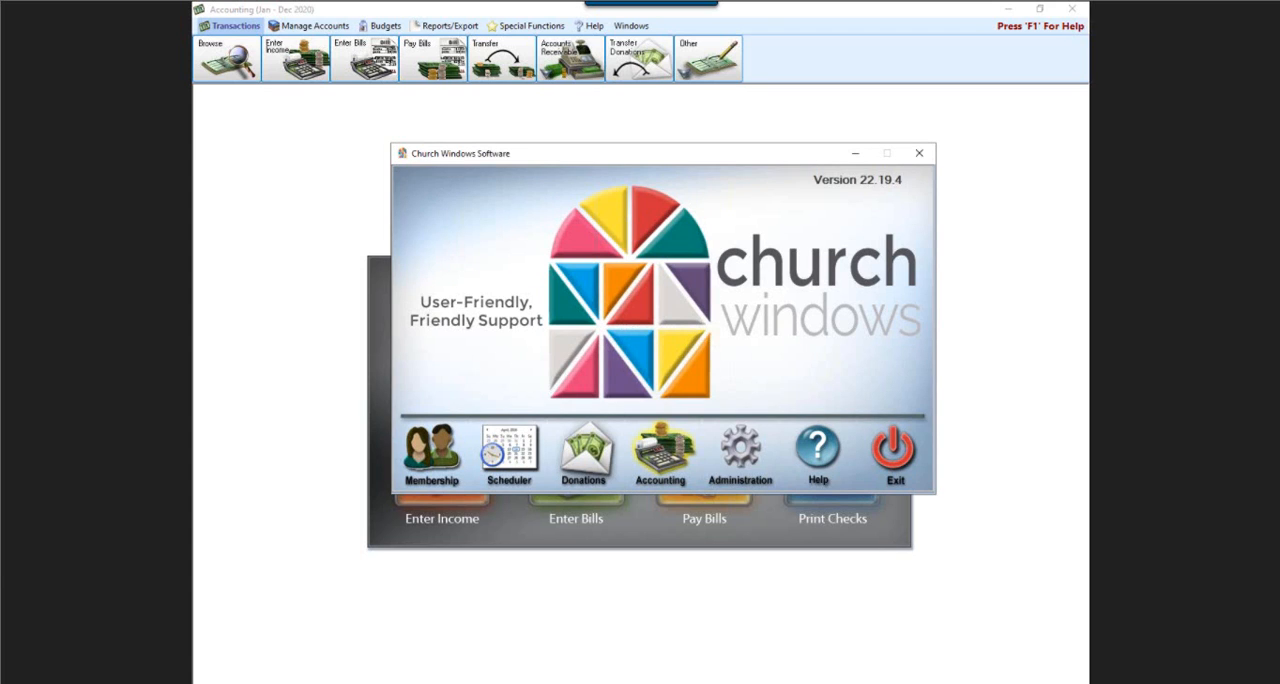
pyautogui.click(742, 463)
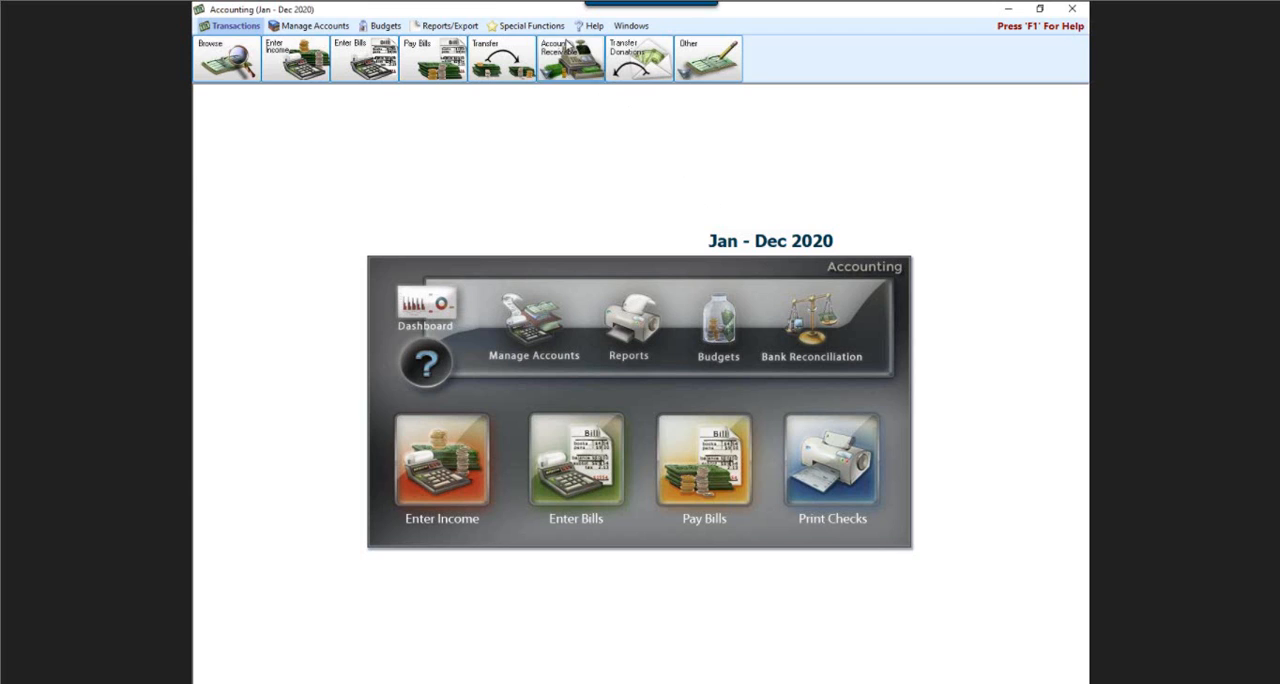
# Set up the next accounting year, January - December 2021, copying the chart of accounts and budgets from January - December 2020.
pyautogui.click(509, 27)
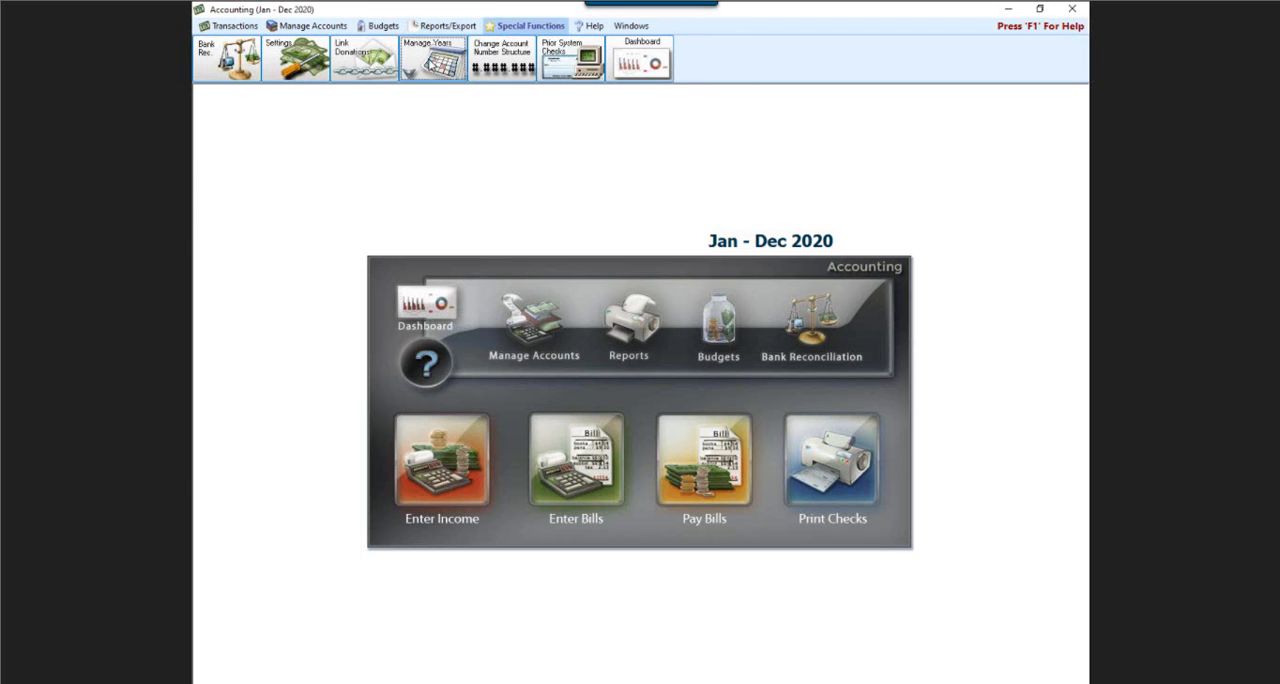
pyautogui.click(433, 58)
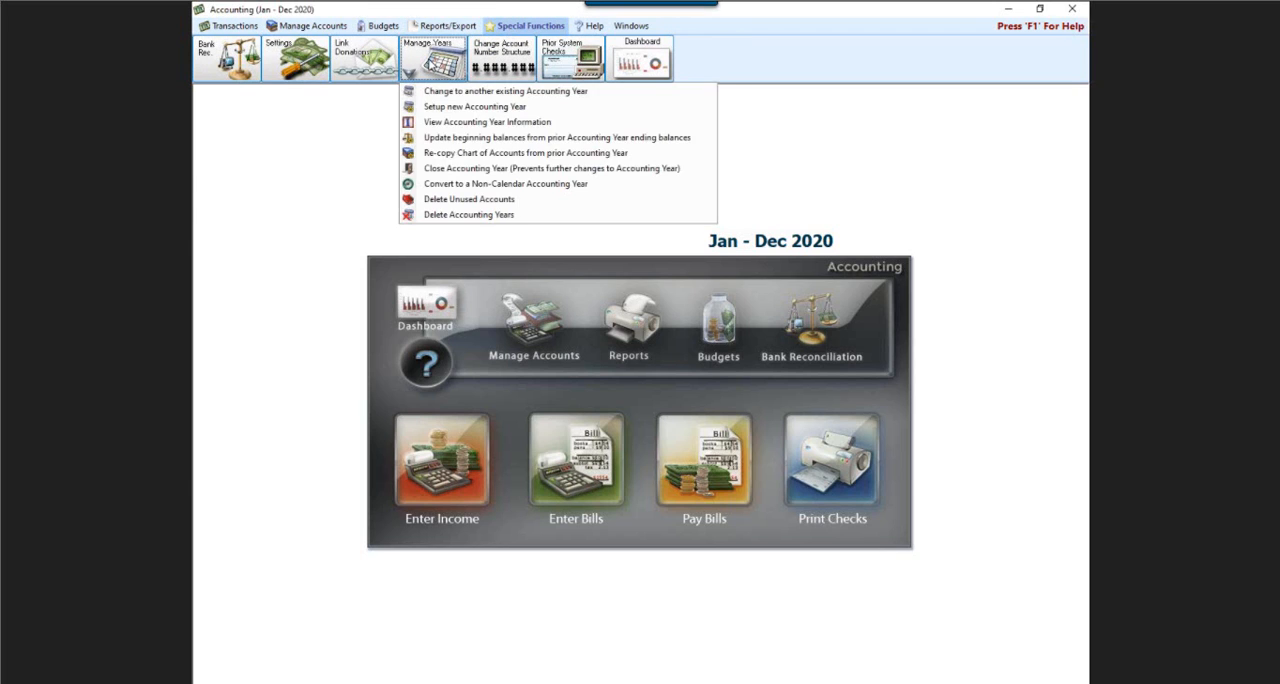
pyautogui.click(446, 107)
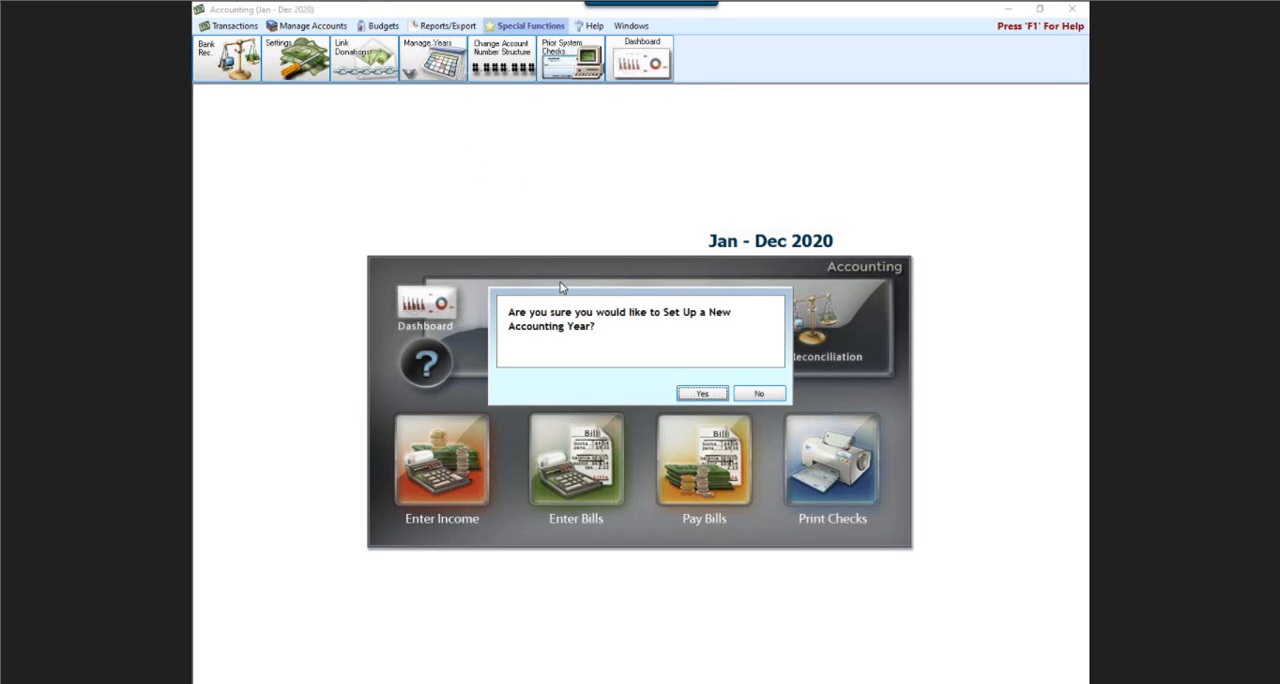
pyautogui.click(700, 393)
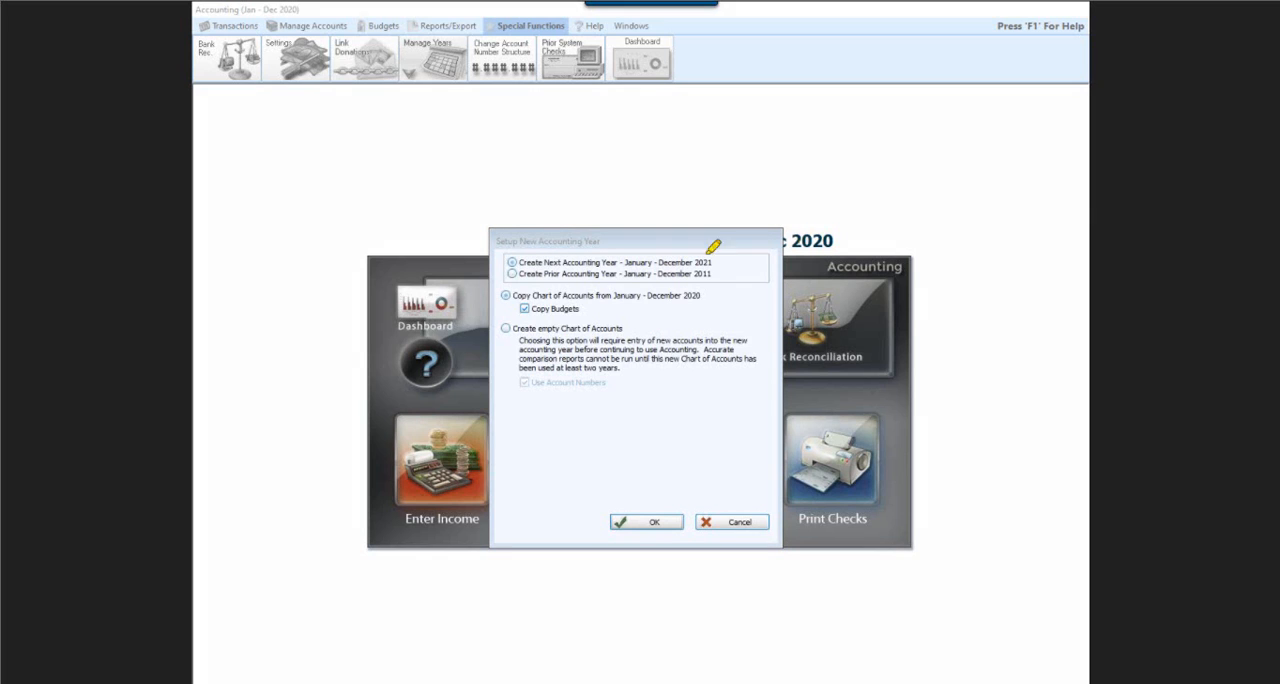
pyautogui.moveTo(489, 262)
pyautogui.mouseDown()
pyautogui.moveTo(449, 262)
pyautogui.moveTo(492, 262)
pyautogui.mouseUp()
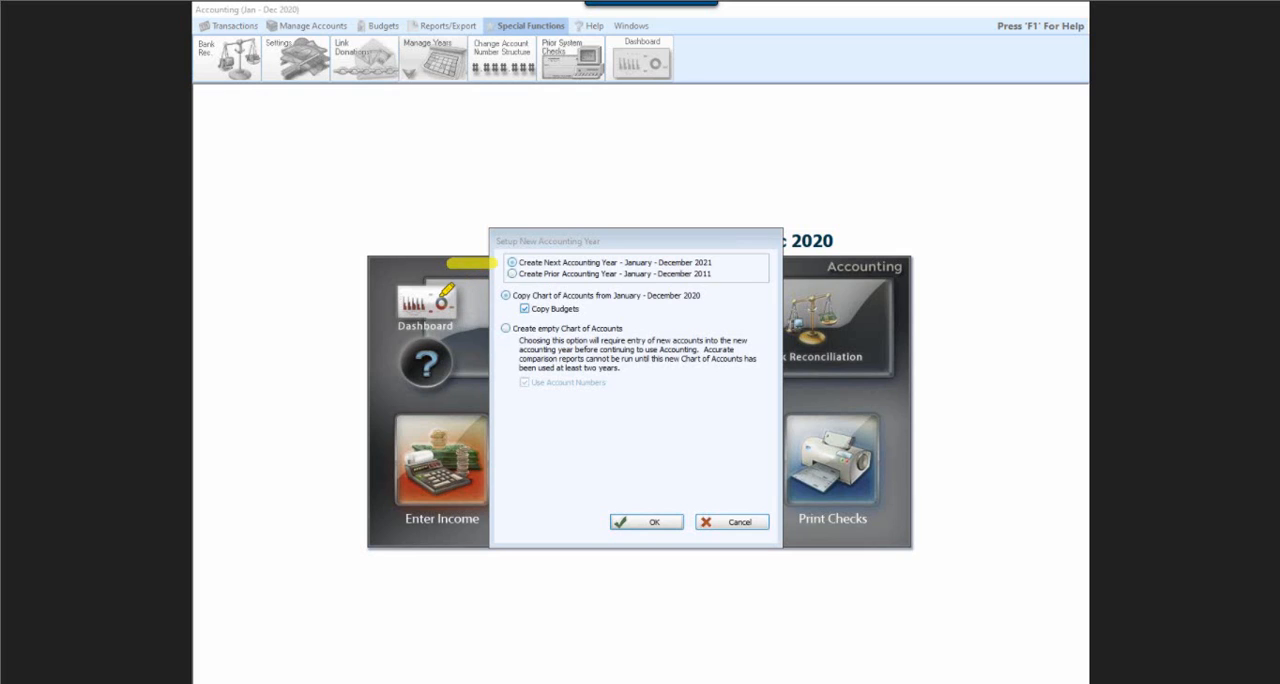
pyautogui.moveTo(440, 293); pyautogui.dragTo(518, 291)
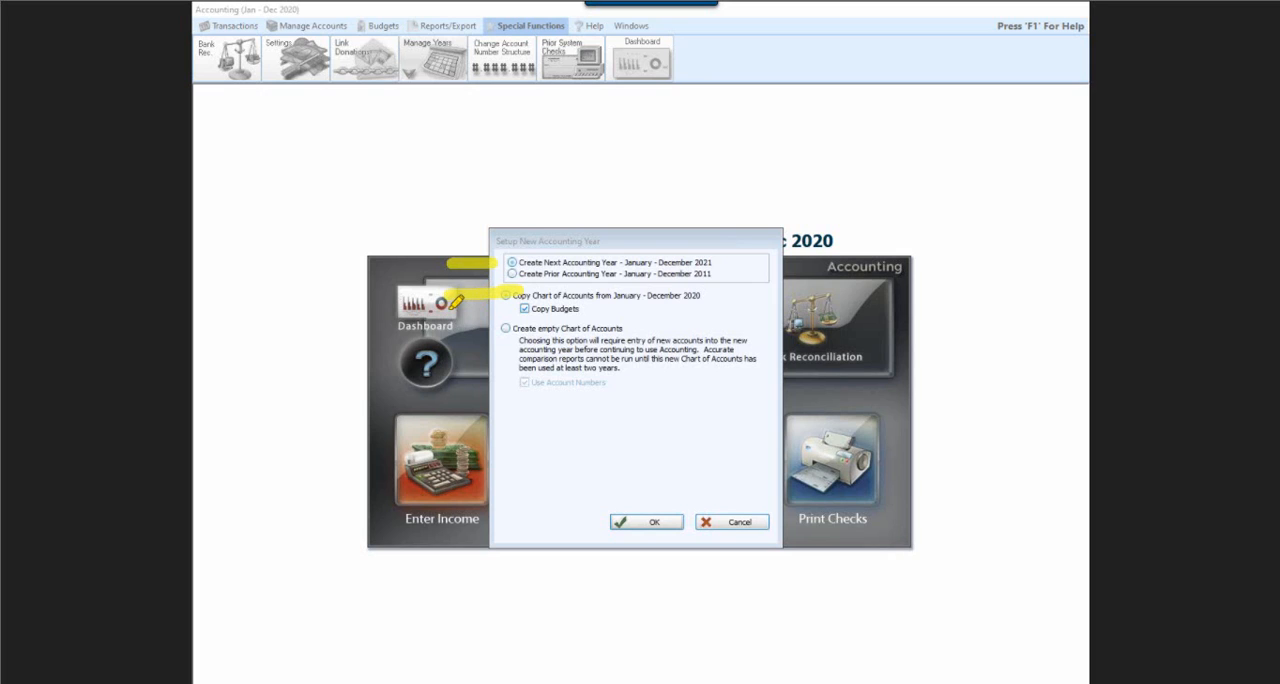
pyautogui.moveTo(456, 300); pyautogui.dragTo(494, 296)
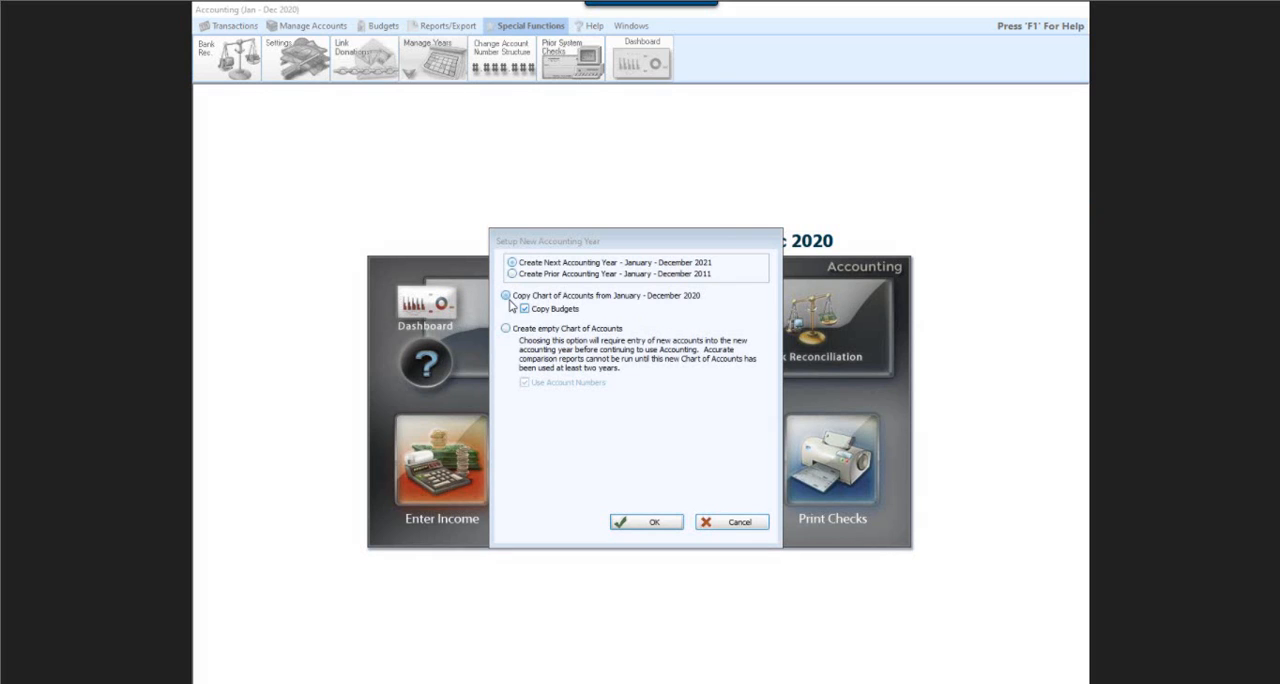
pyautogui.click(646, 523)
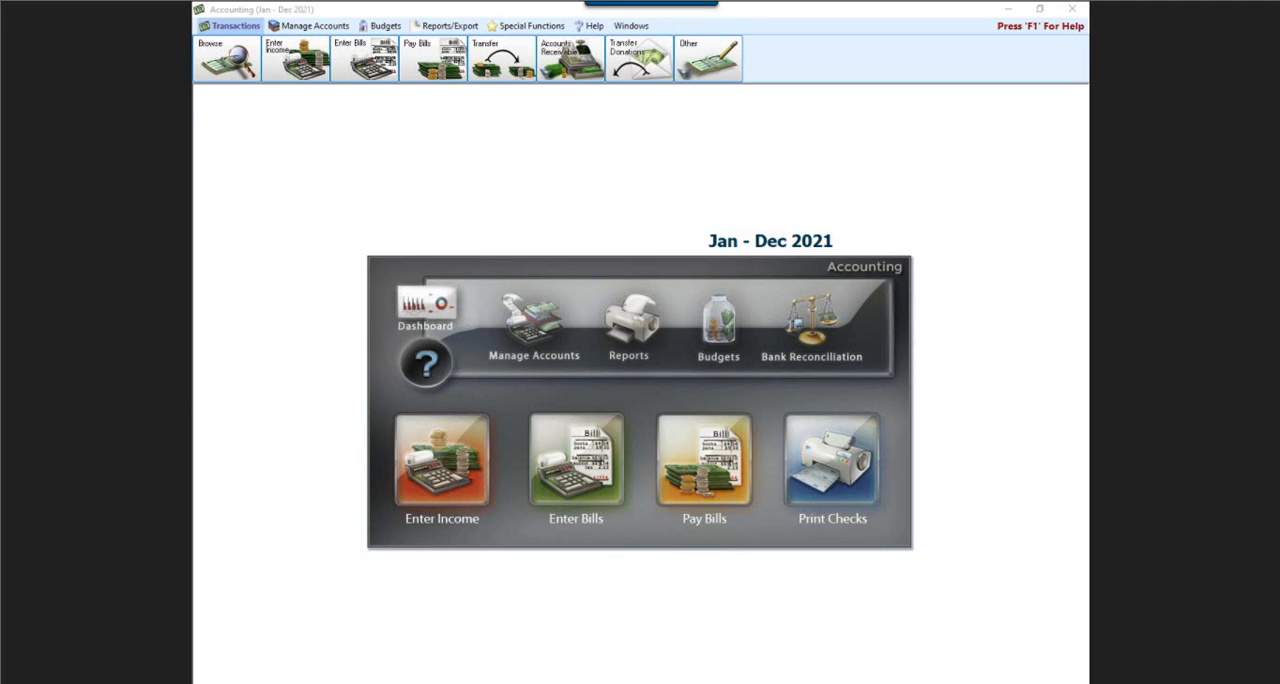
pyautogui.moveTo(664, 211)
pyautogui.mouseDown()
pyautogui.moveTo(716, 194)
pyautogui.moveTo(867, 212)
pyautogui.moveTo(815, 269)
pyautogui.moveTo(670, 262)
pyautogui.moveTo(680, 186)
pyautogui.mouseUp()
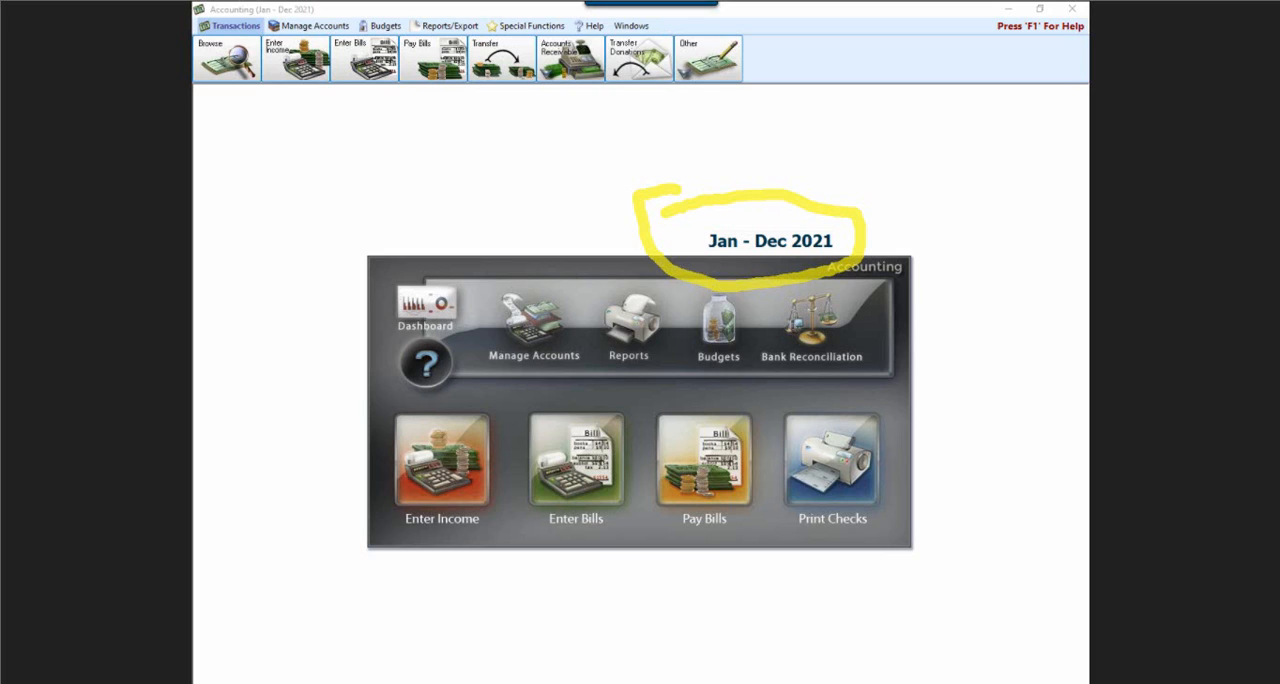
pyautogui.press('Escape')
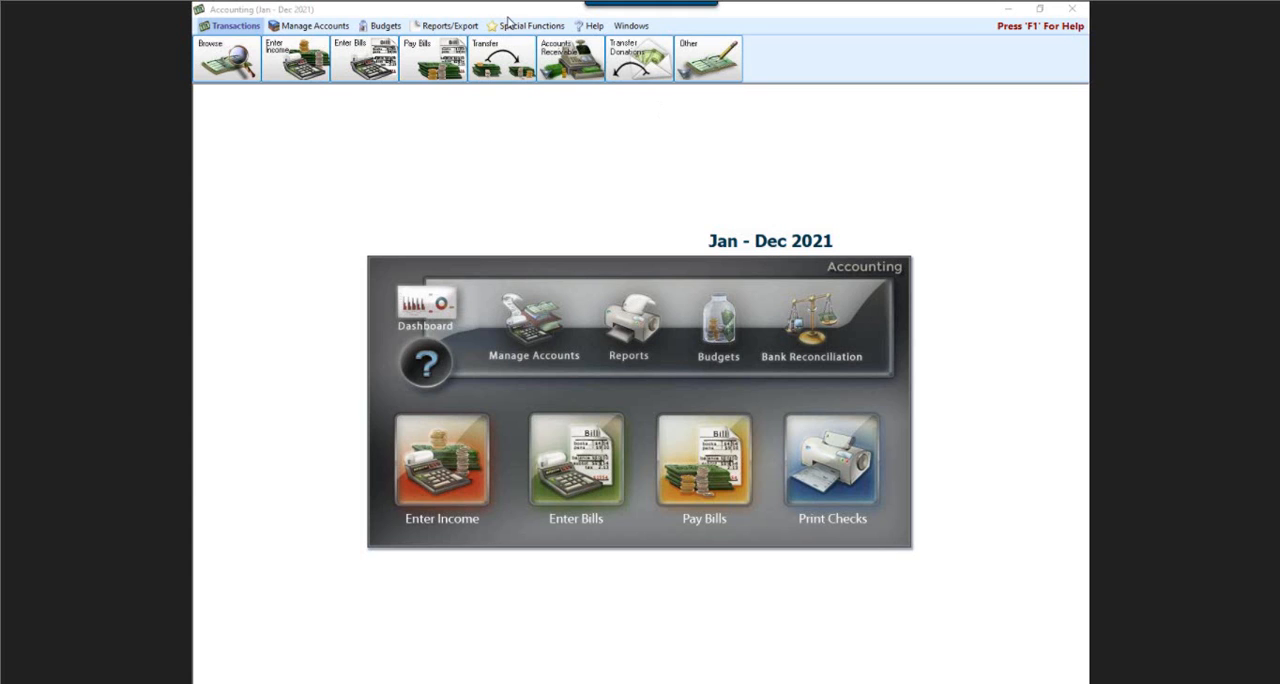
# Update the Jan - Dec 2021 beginning balances from the Jan - Dec 2020 ending balances.
pyautogui.click(495, 27)
pyautogui.click(424, 62)
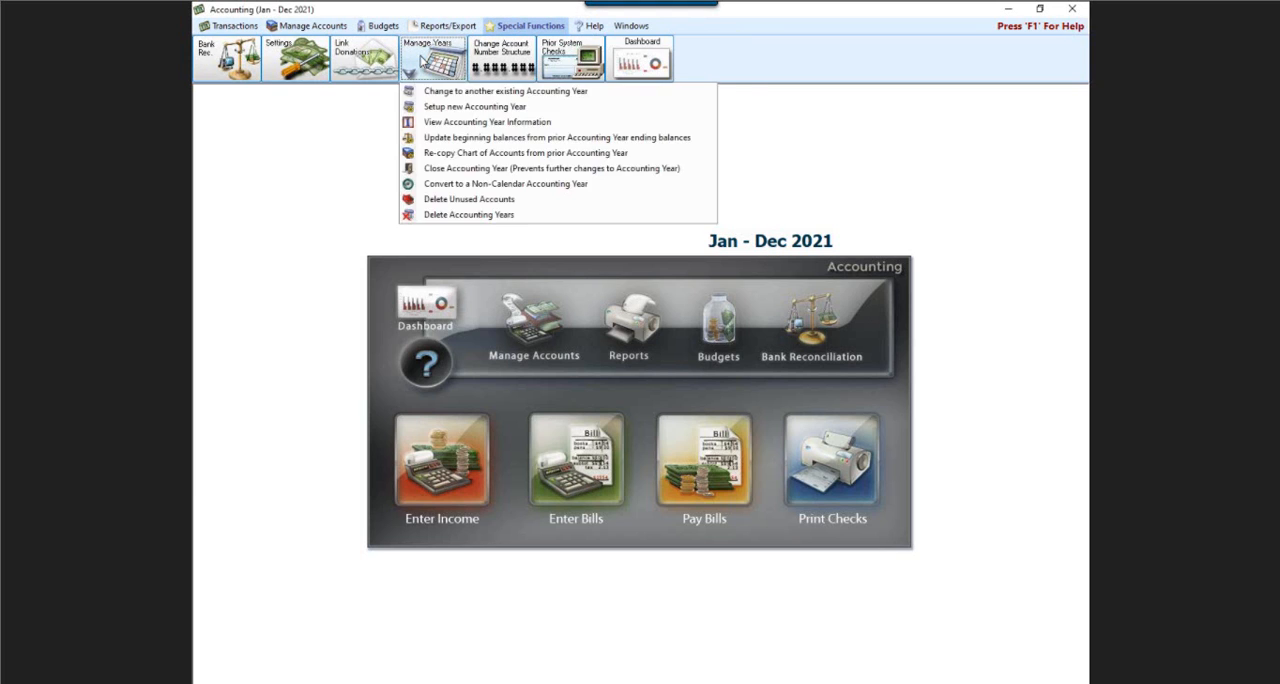
pyautogui.click(444, 138)
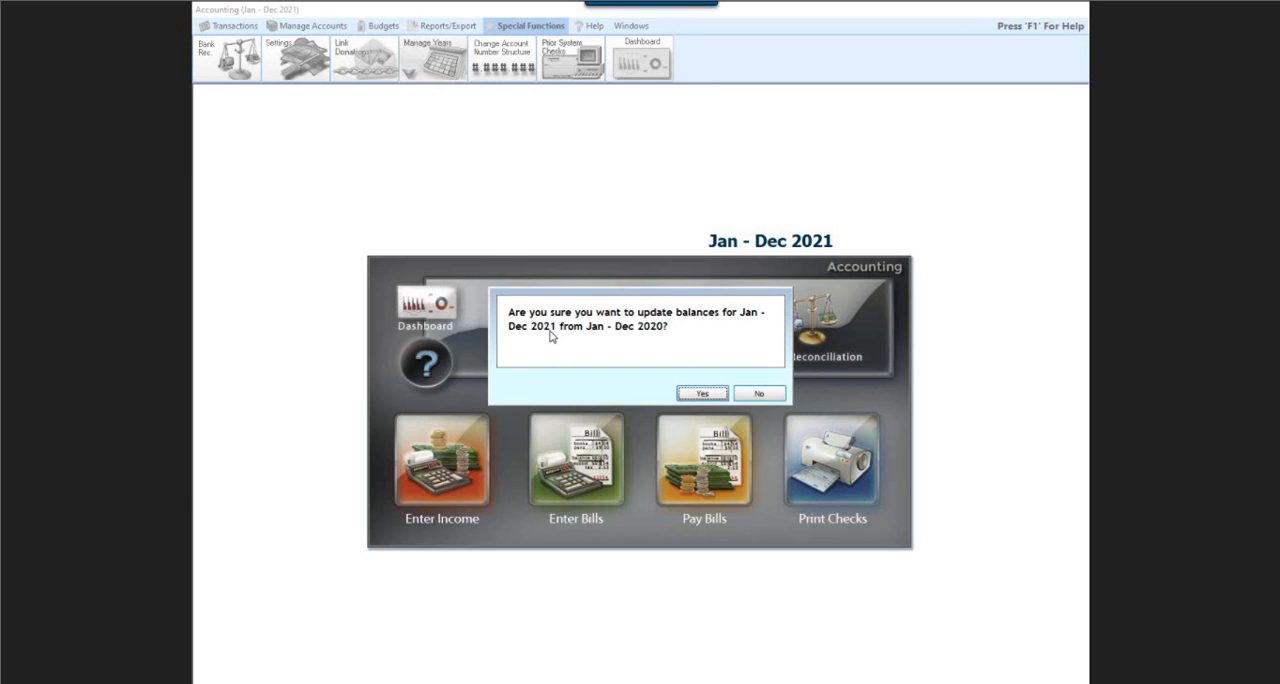
pyautogui.click(701, 394)
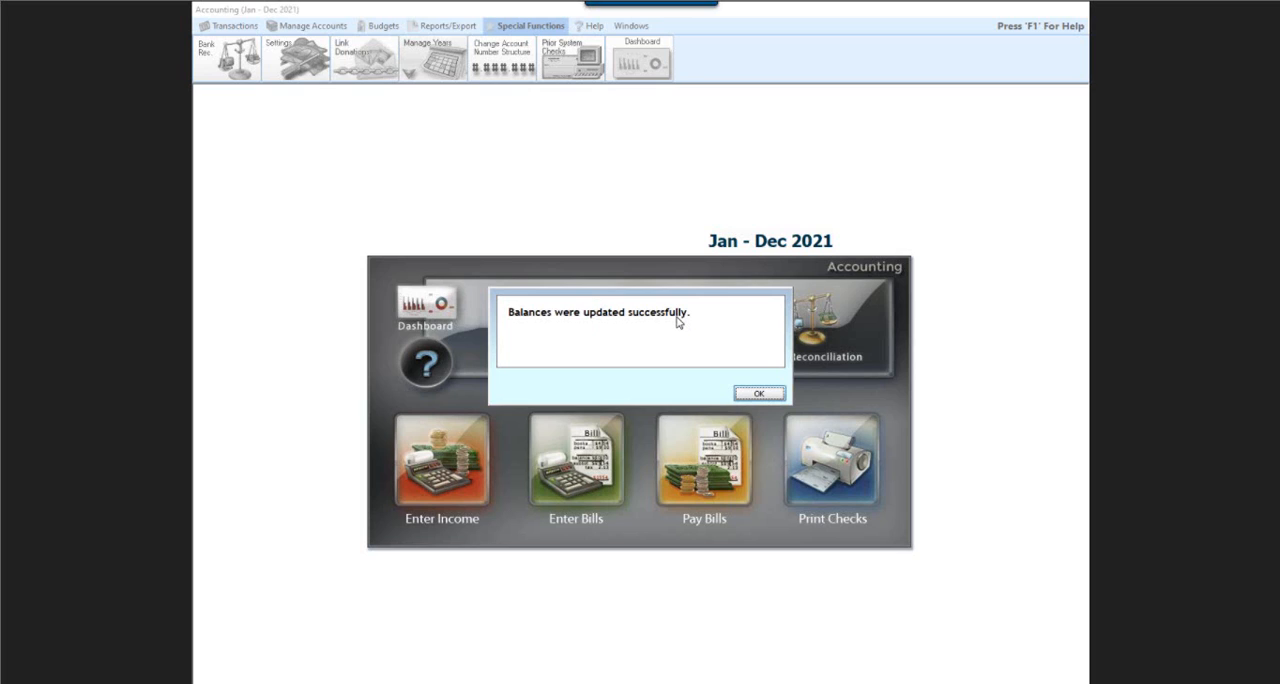
pyautogui.click(759, 394)
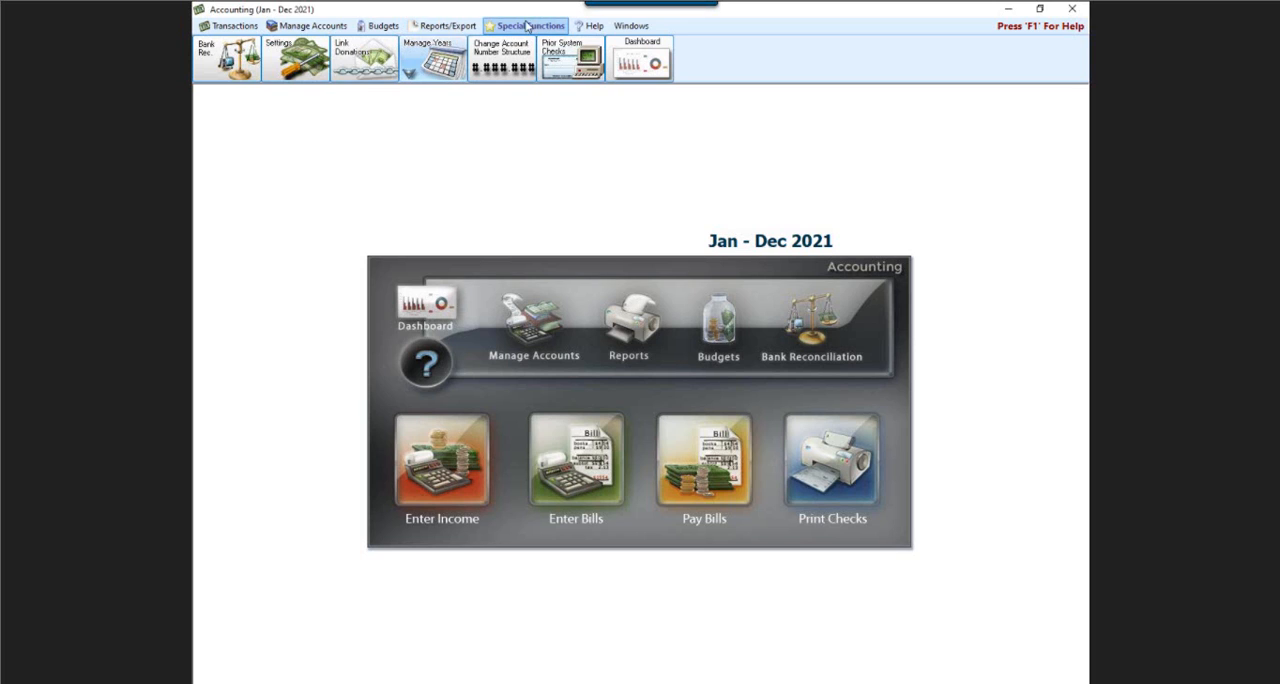
# Examine the function for closing an accounting year and its list of selectable years, without closing any year.
pyautogui.click(444, 62)
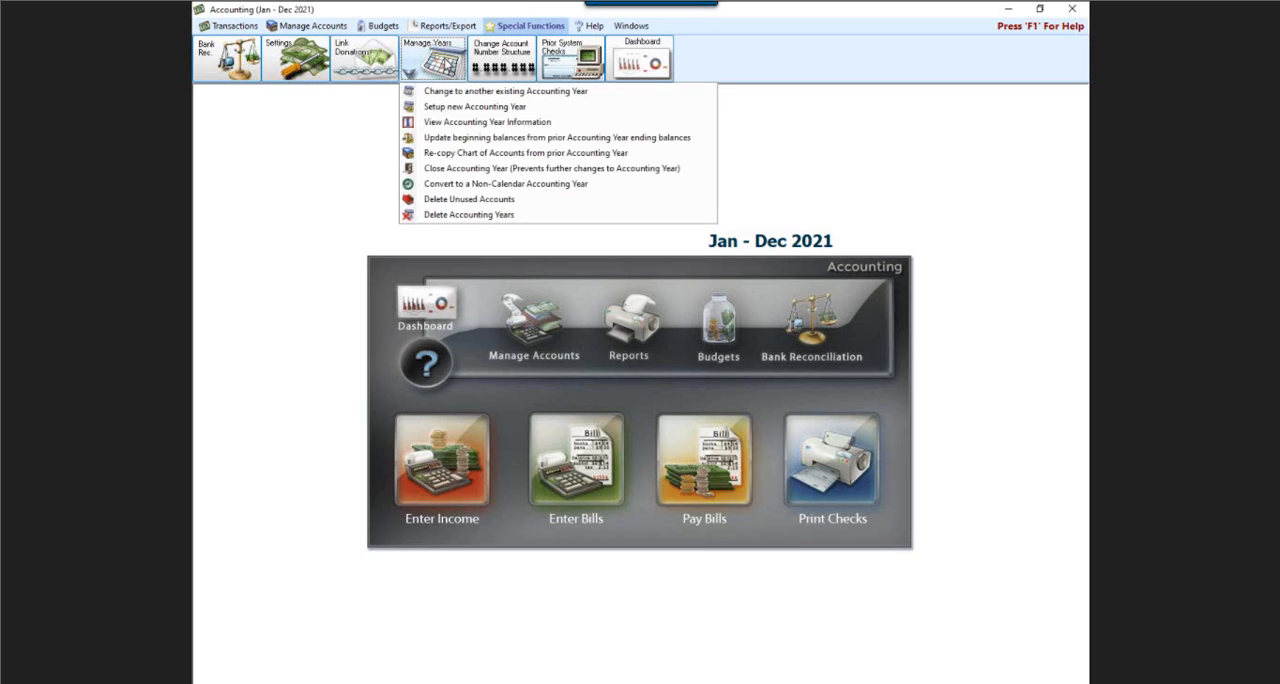
pyautogui.click(447, 172)
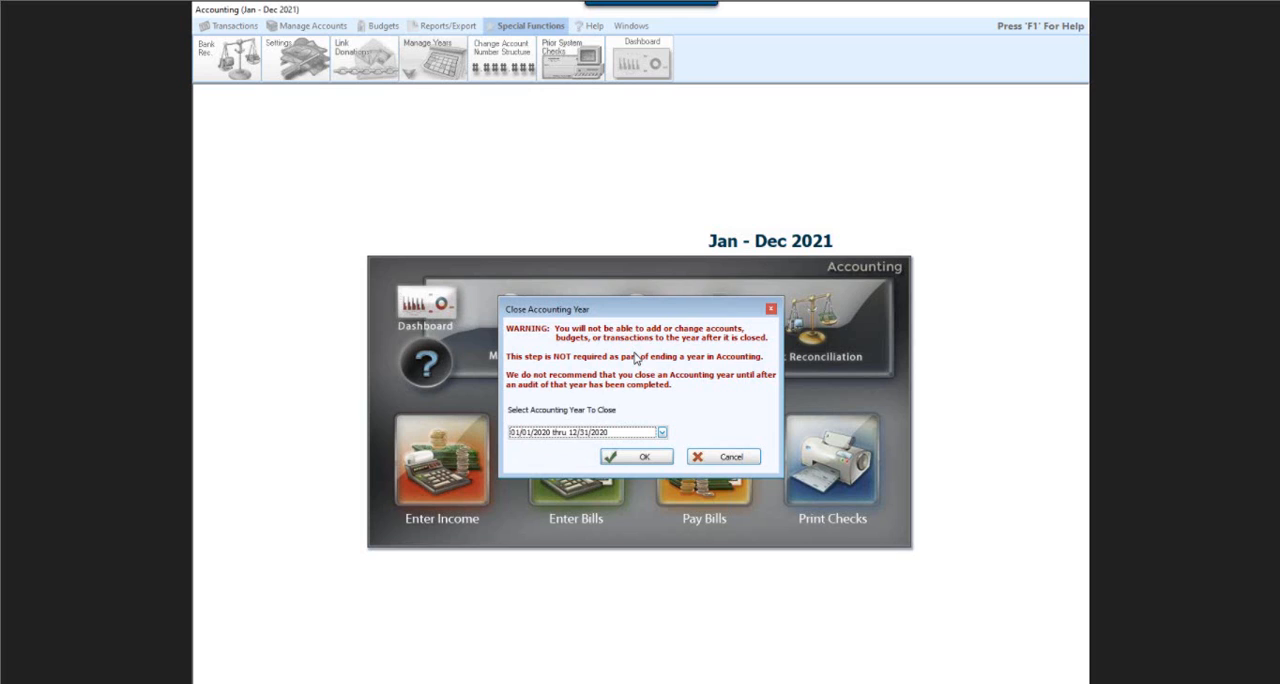
pyautogui.click(662, 433)
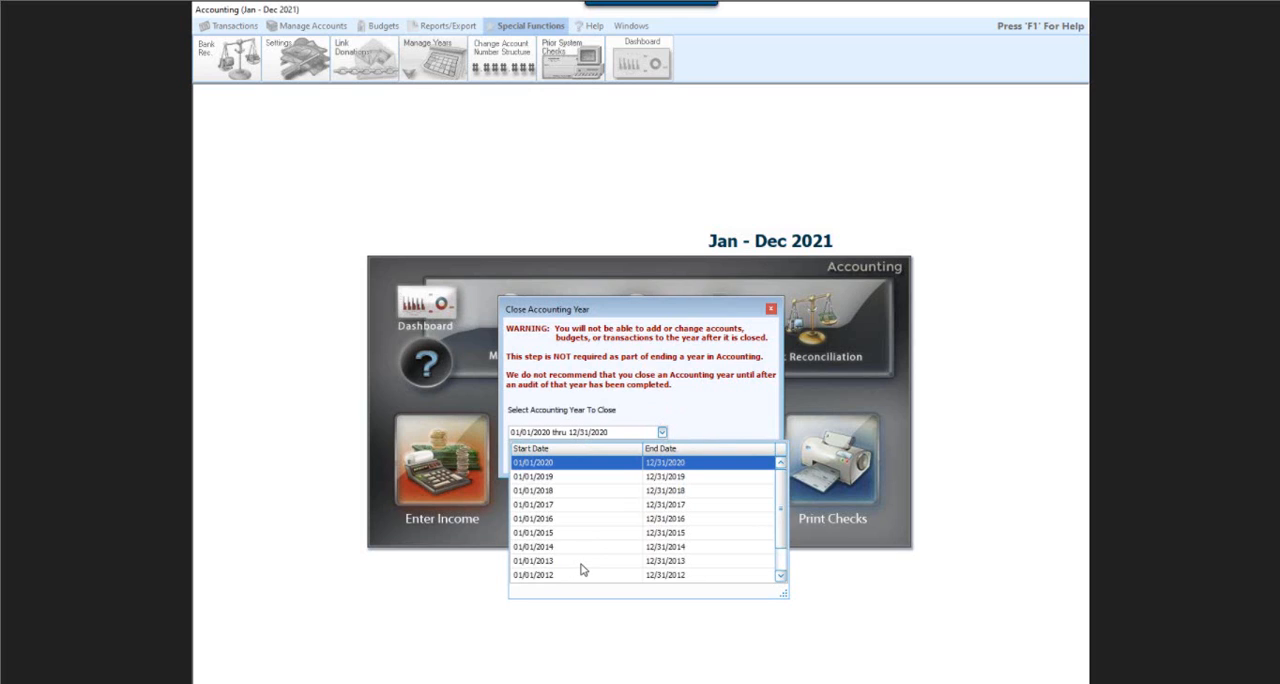
pyautogui.scroll(-1, 584, 566)
pyautogui.scroll(1, 592, 514)
pyautogui.click(628, 320)
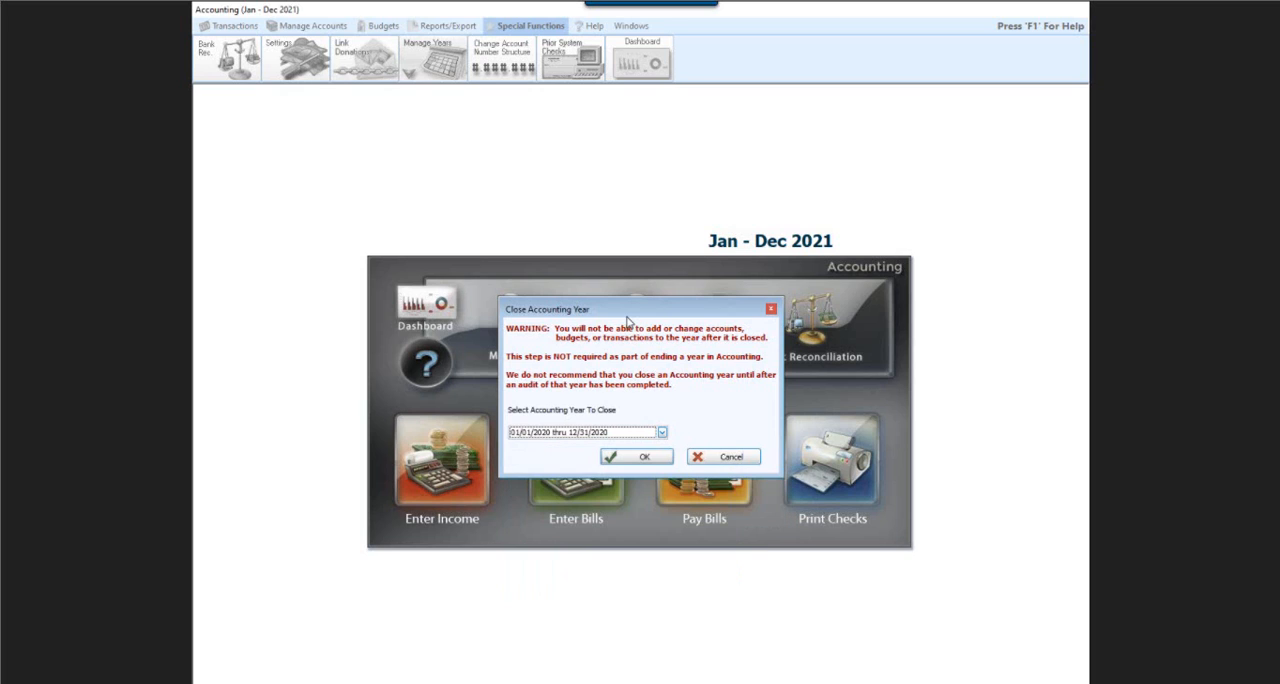
pyautogui.click(745, 460)
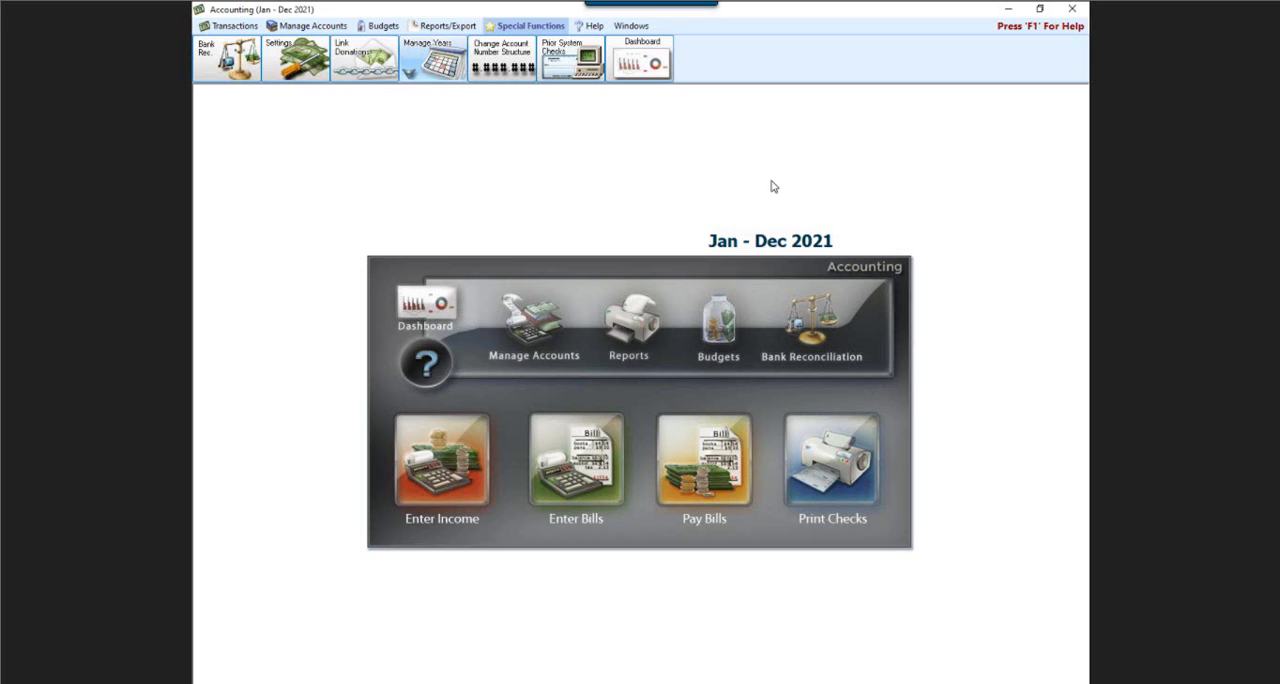
# Enable a budget for Loose Offering Income (4.10.125), set its annual amount to 1,400, and close the budgets window.
pyautogui.click(381, 27)
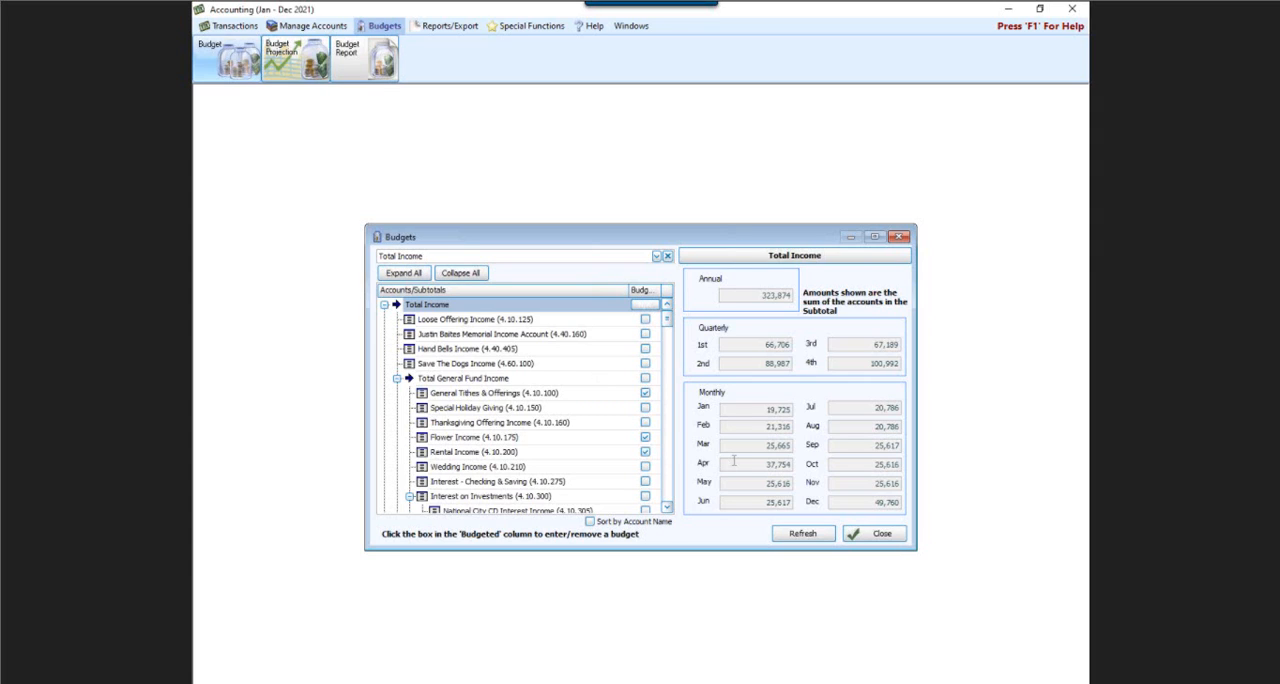
pyautogui.click(548, 396)
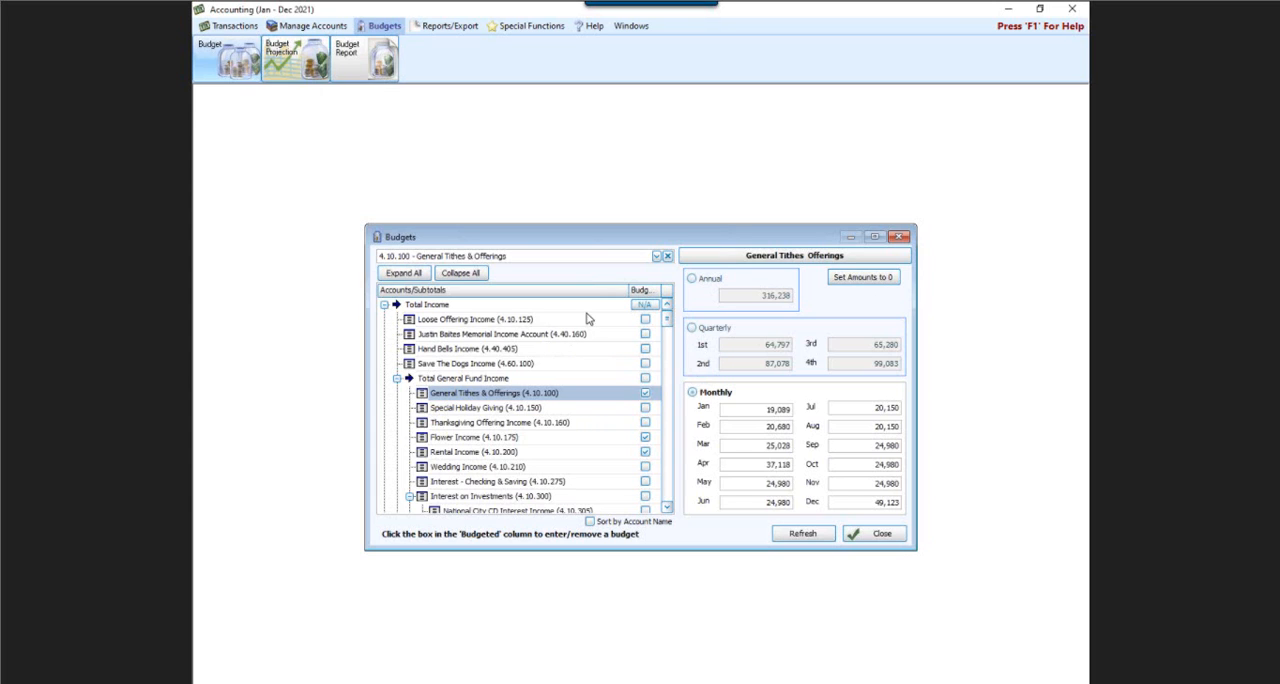
pyautogui.click(648, 322)
pyautogui.click(648, 322)
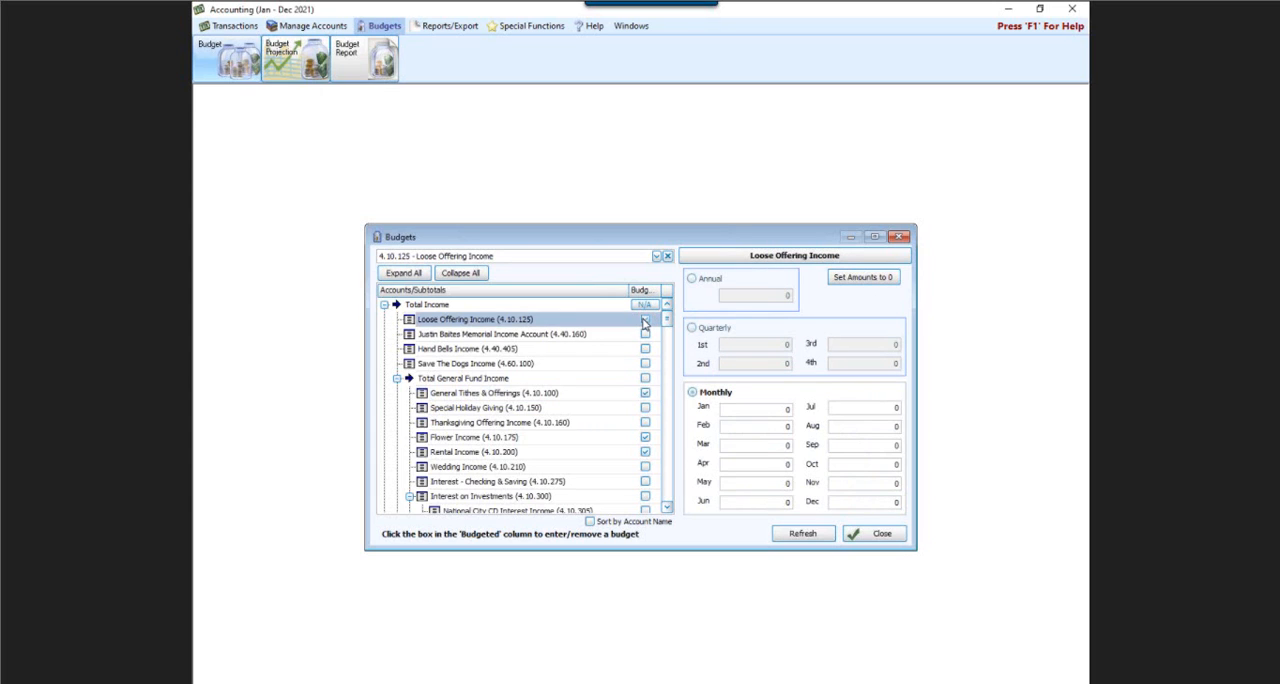
pyautogui.click(691, 282)
pyautogui.click(735, 297)
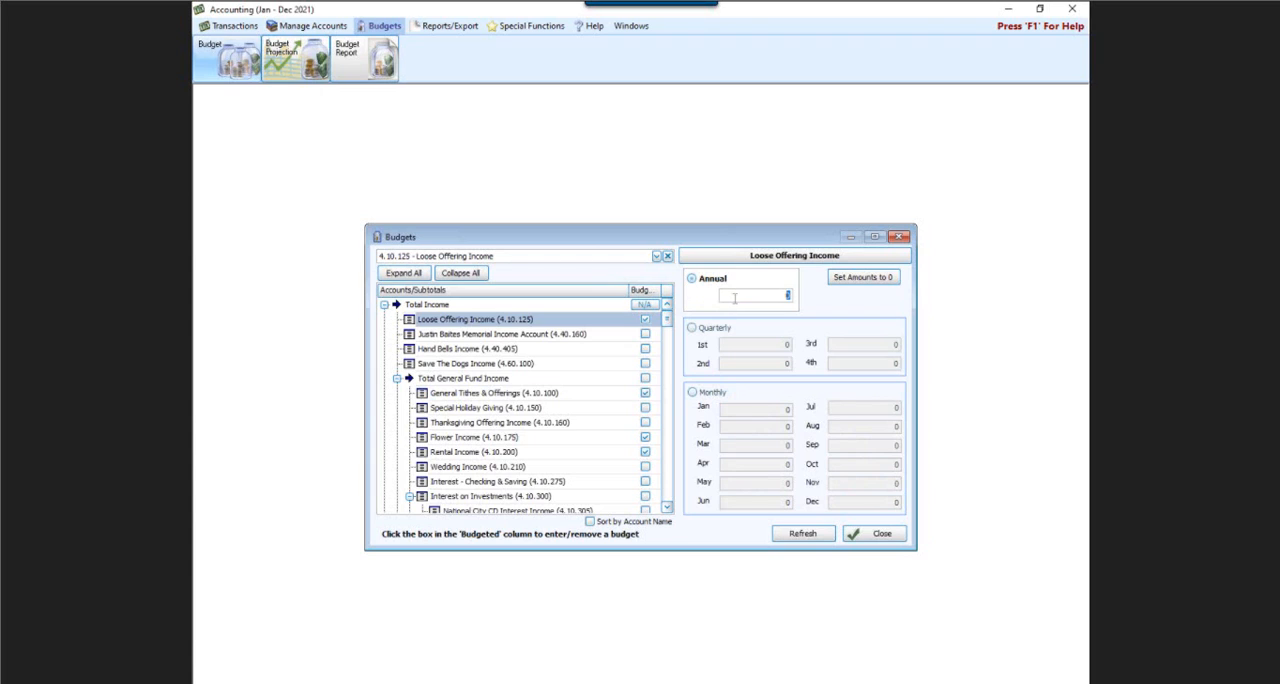
pyautogui.write('1,4')
pyautogui.write('00')
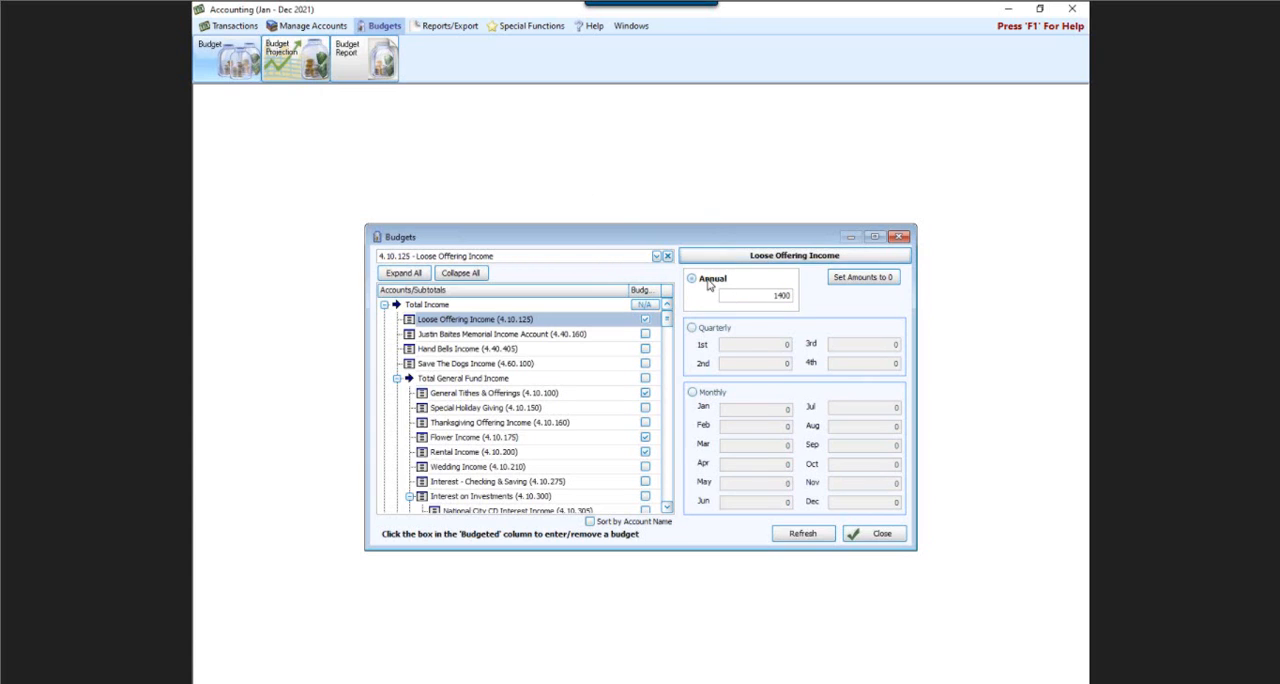
pyautogui.click(710, 284)
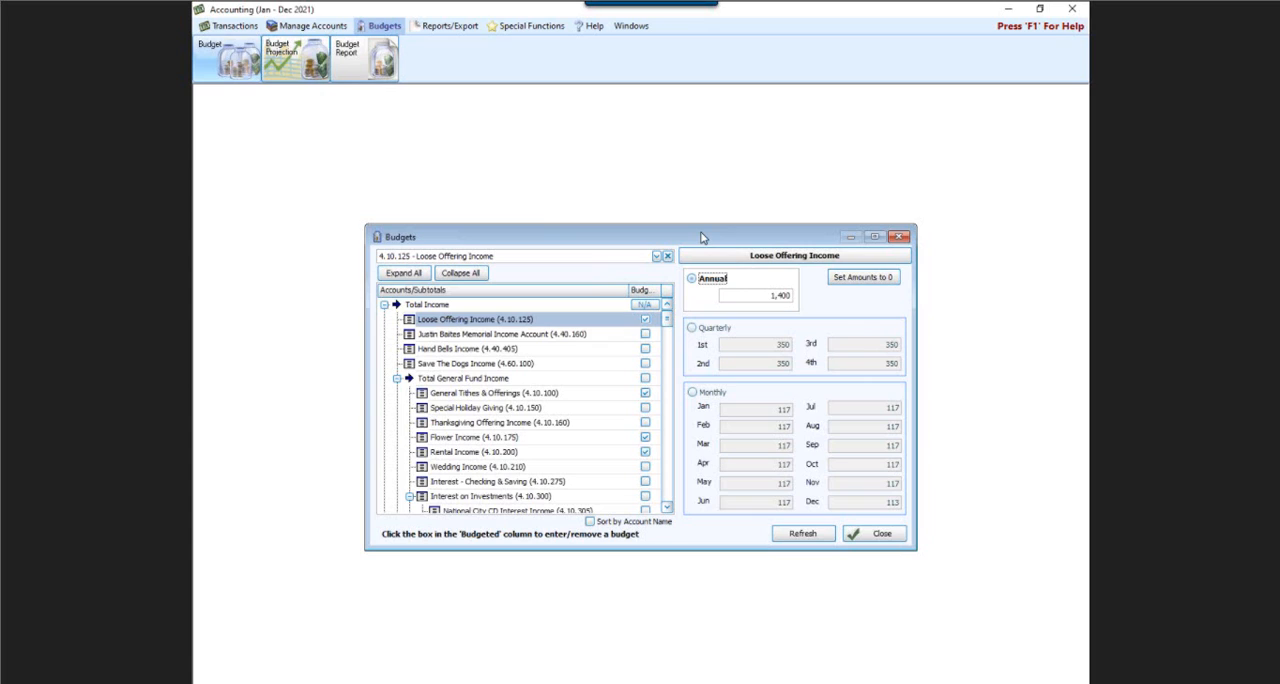
pyautogui.click(903, 238)
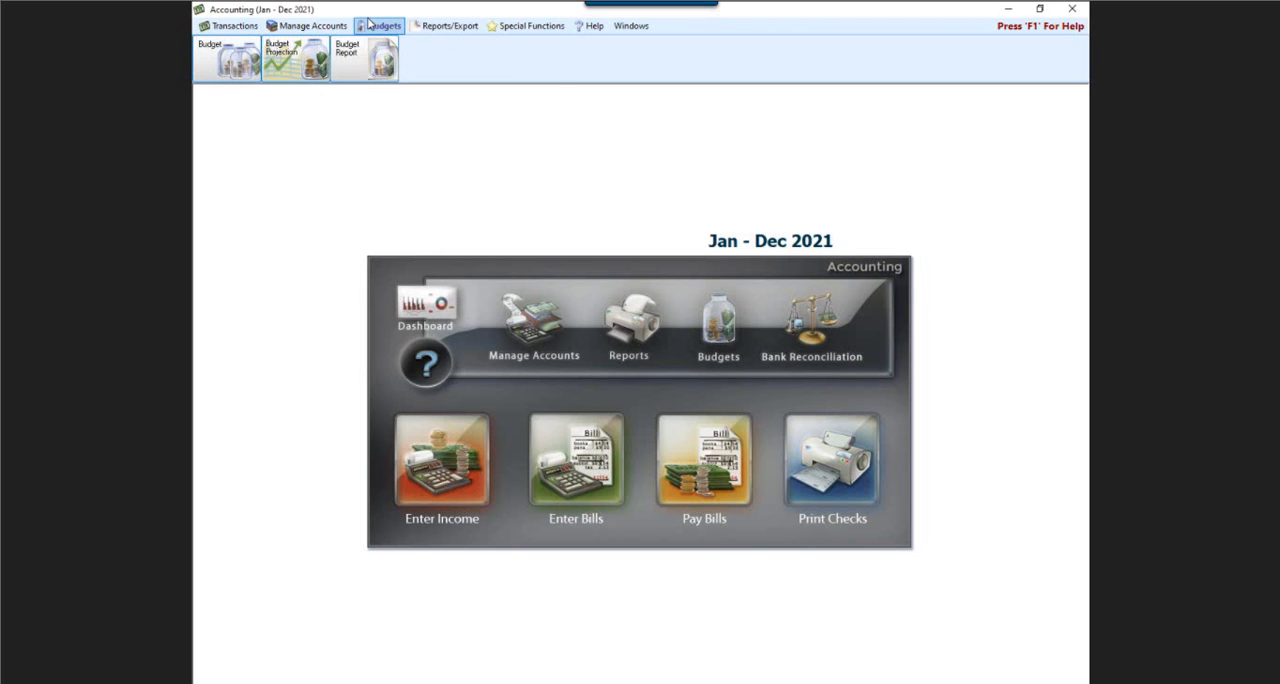
# Preview a budget projection with income decreased 5% and expenses increased 2%, both based on last year's budget, and close it without saving.
pyautogui.click(291, 67)
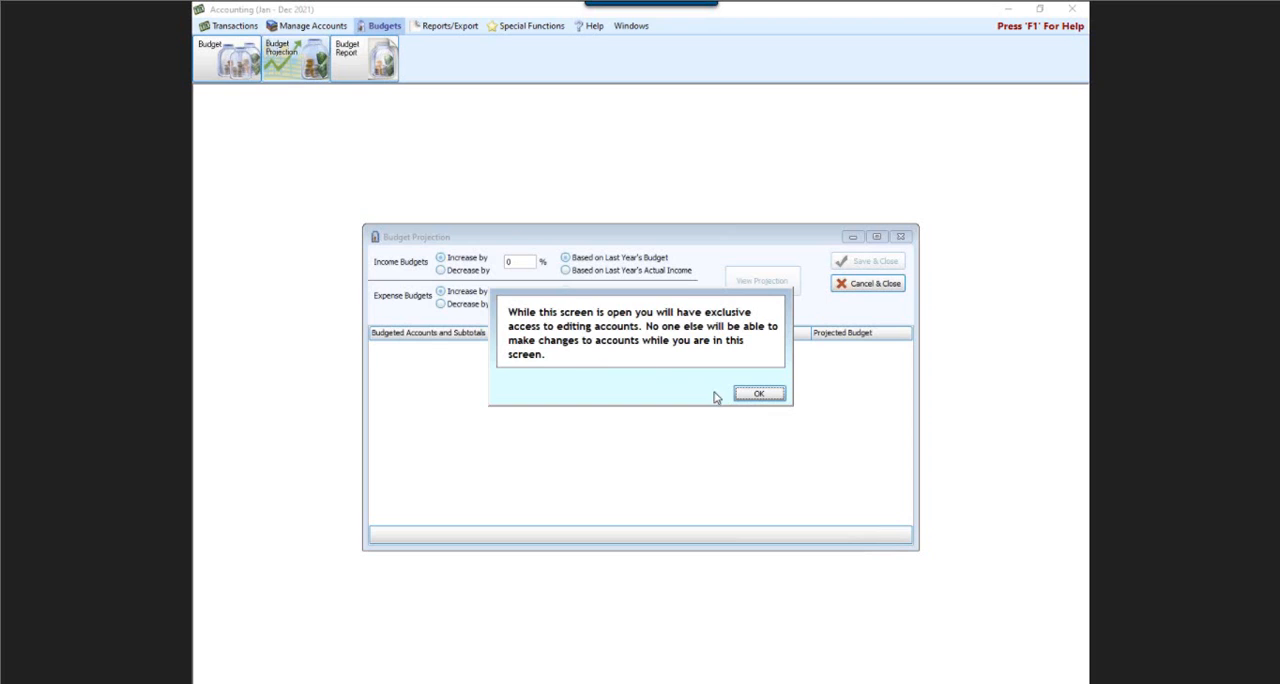
pyautogui.click(757, 393)
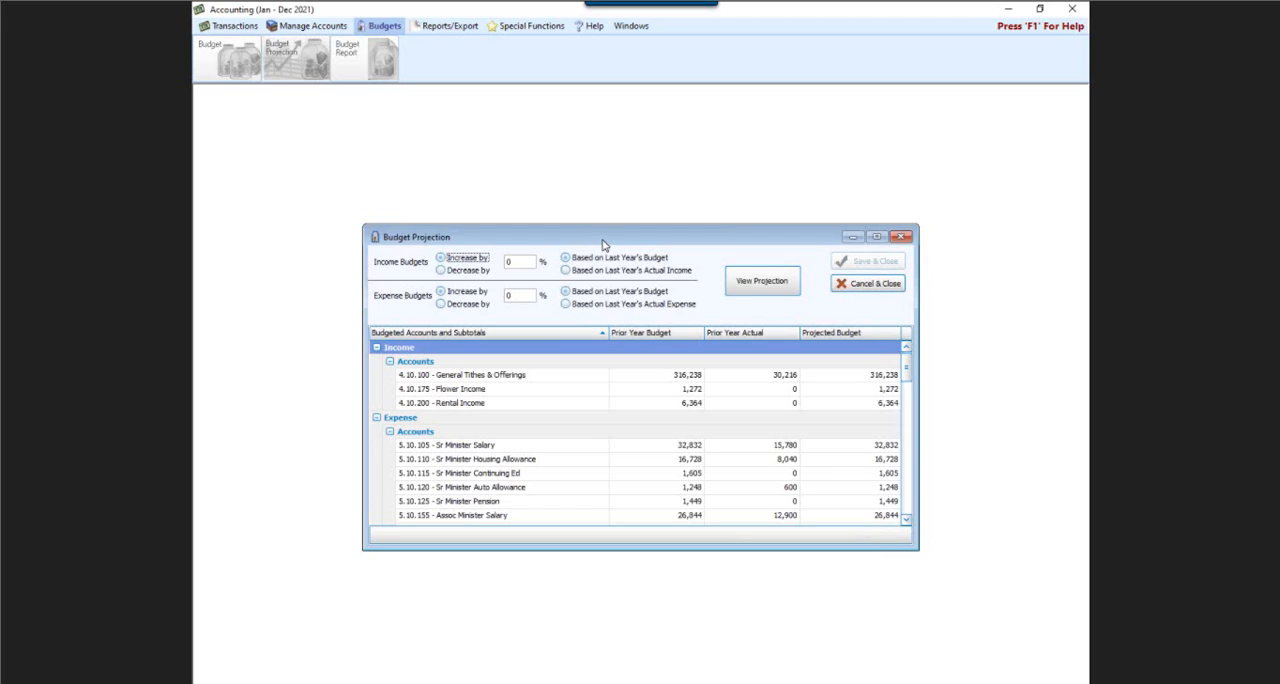
pyautogui.click(441, 271)
pyautogui.click(517, 266)
pyautogui.write('5')
pyautogui.click(520, 296)
pyautogui.write('2')
pyautogui.click(786, 278)
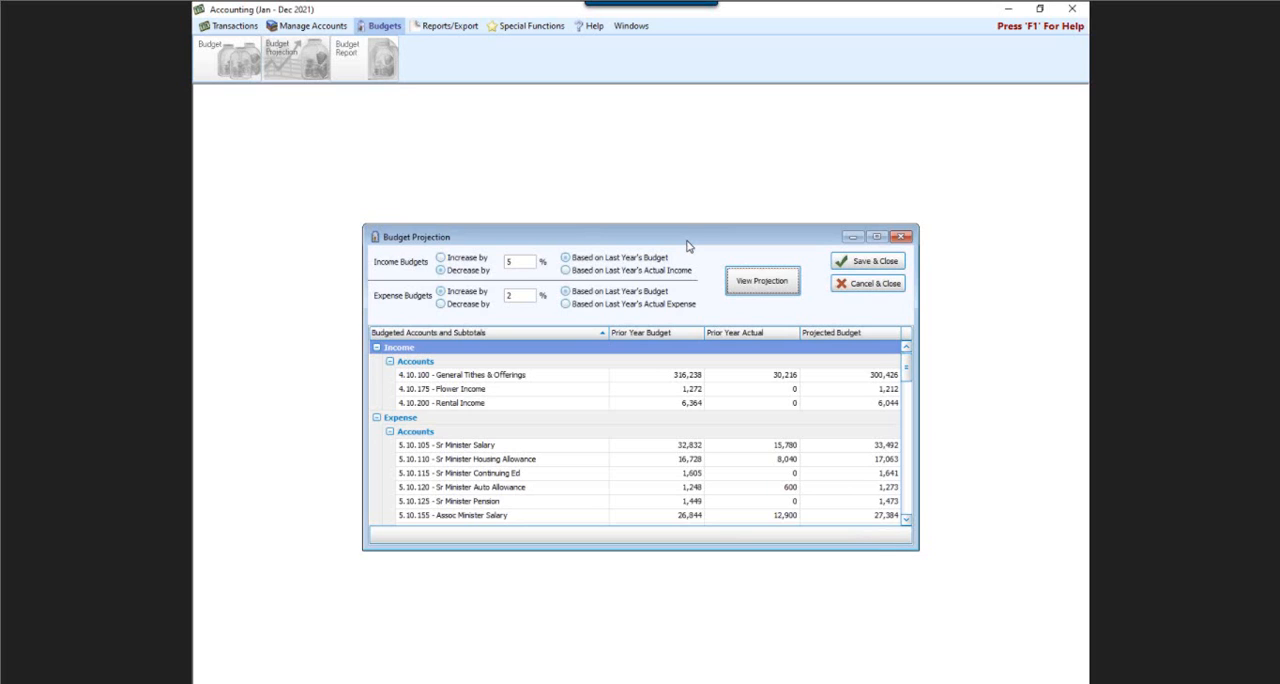
pyautogui.click(880, 286)
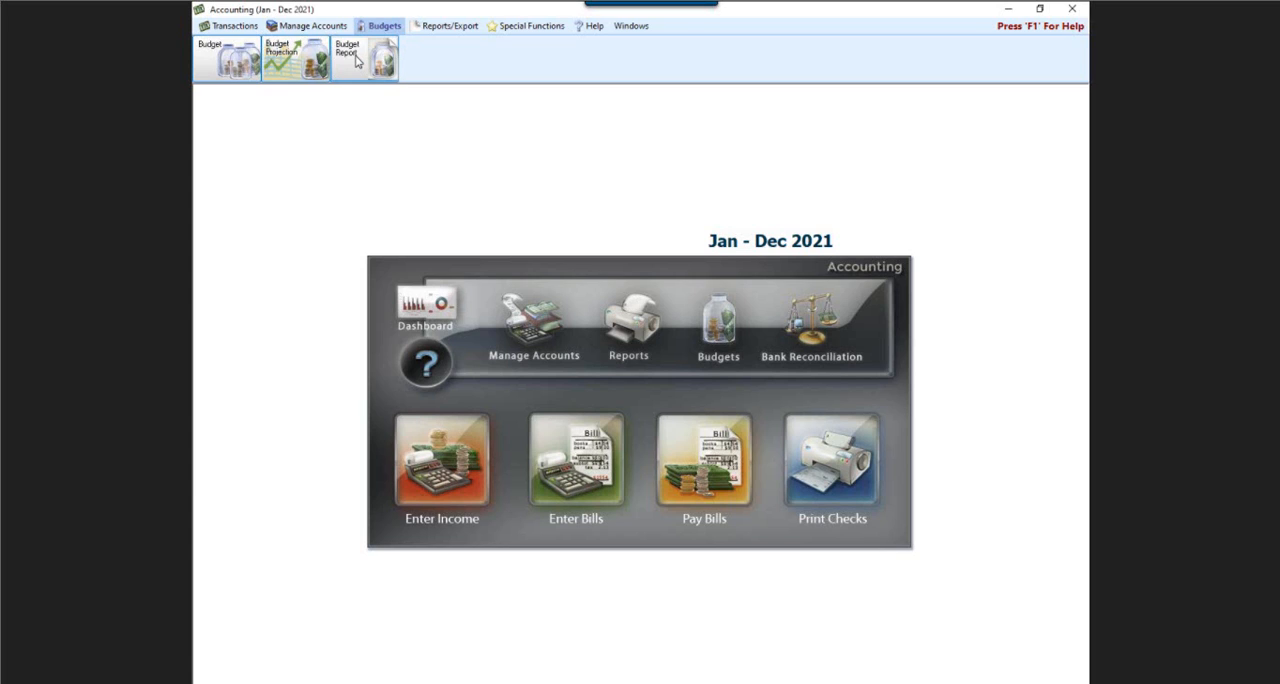
# Change to the existing accounting year 01/01/2020 thru 12/31/2020.
pyautogui.click(514, 28)
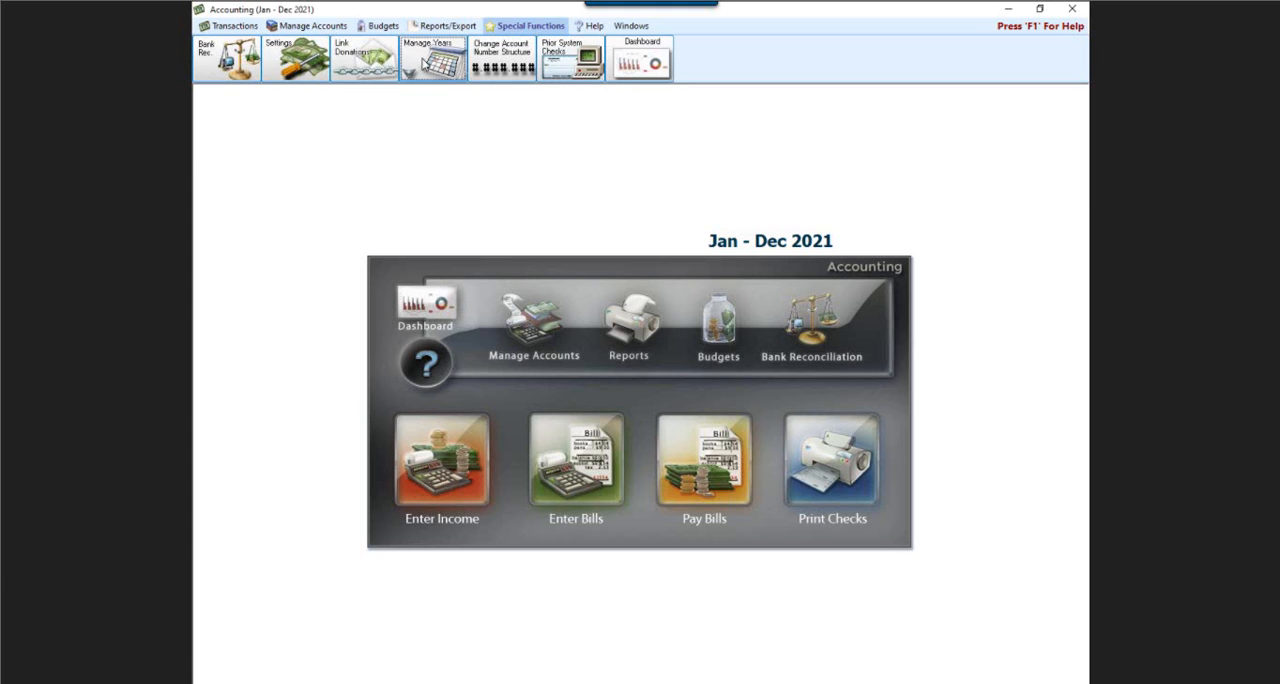
pyautogui.click(421, 62)
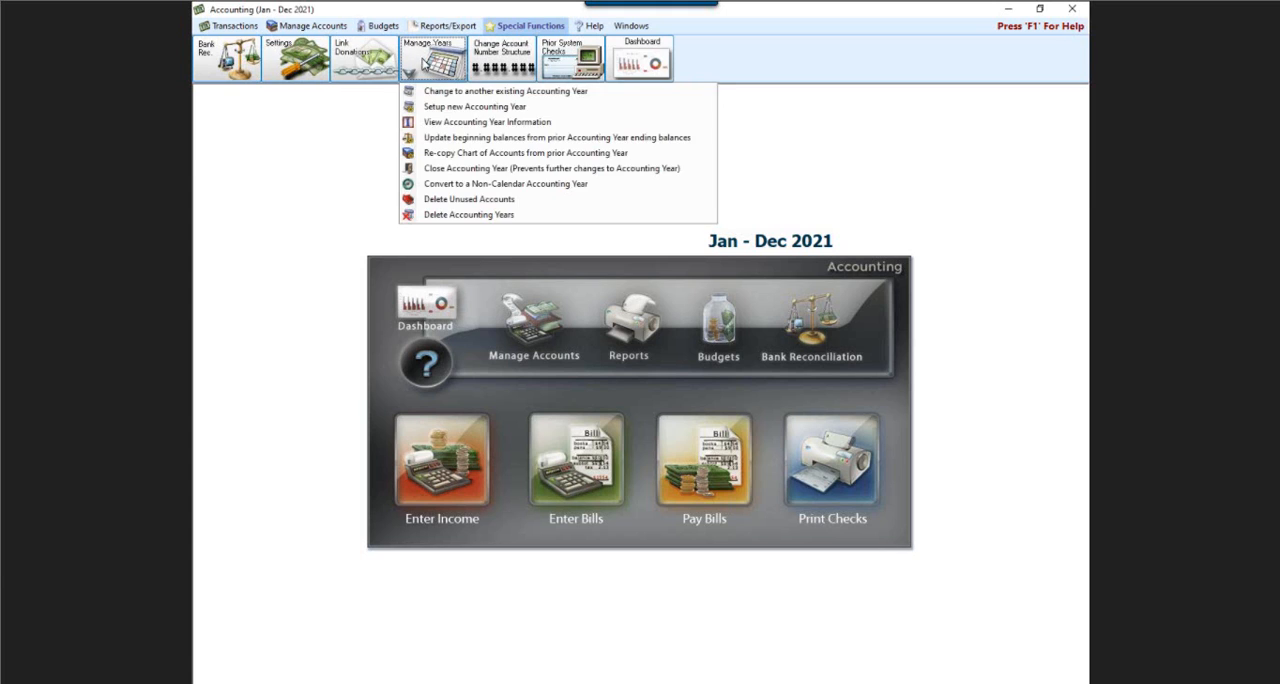
pyautogui.click(444, 92)
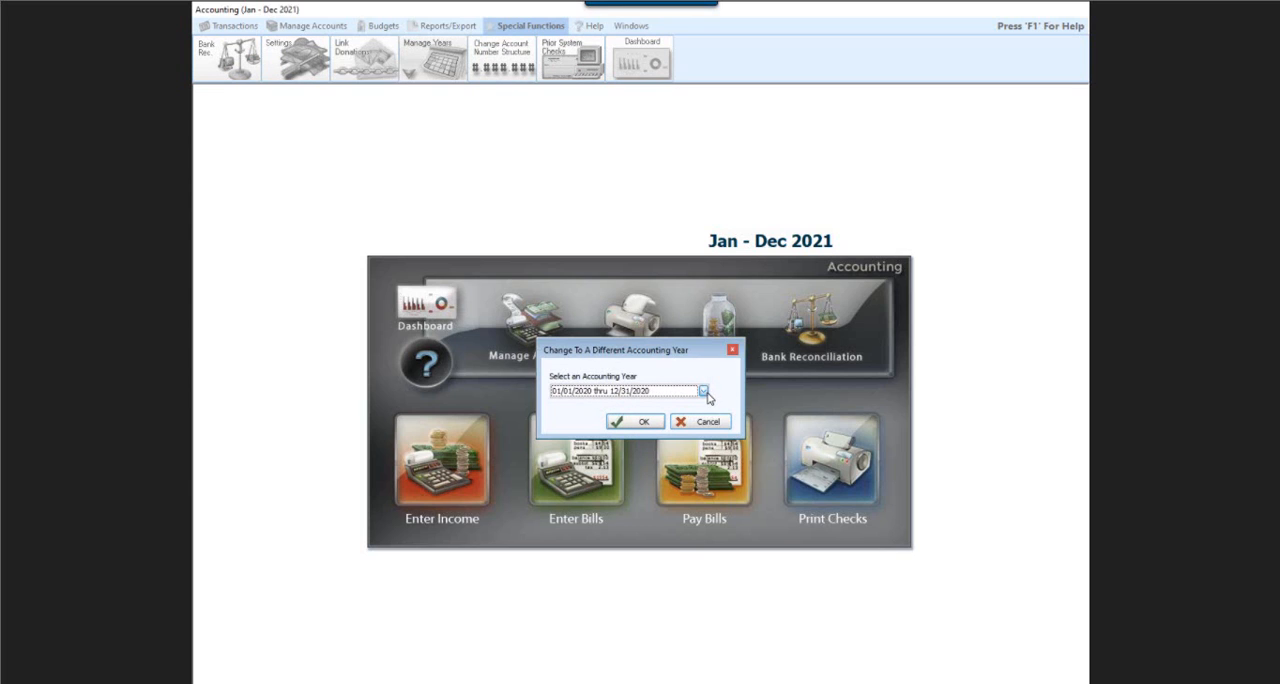
pyautogui.click(621, 422)
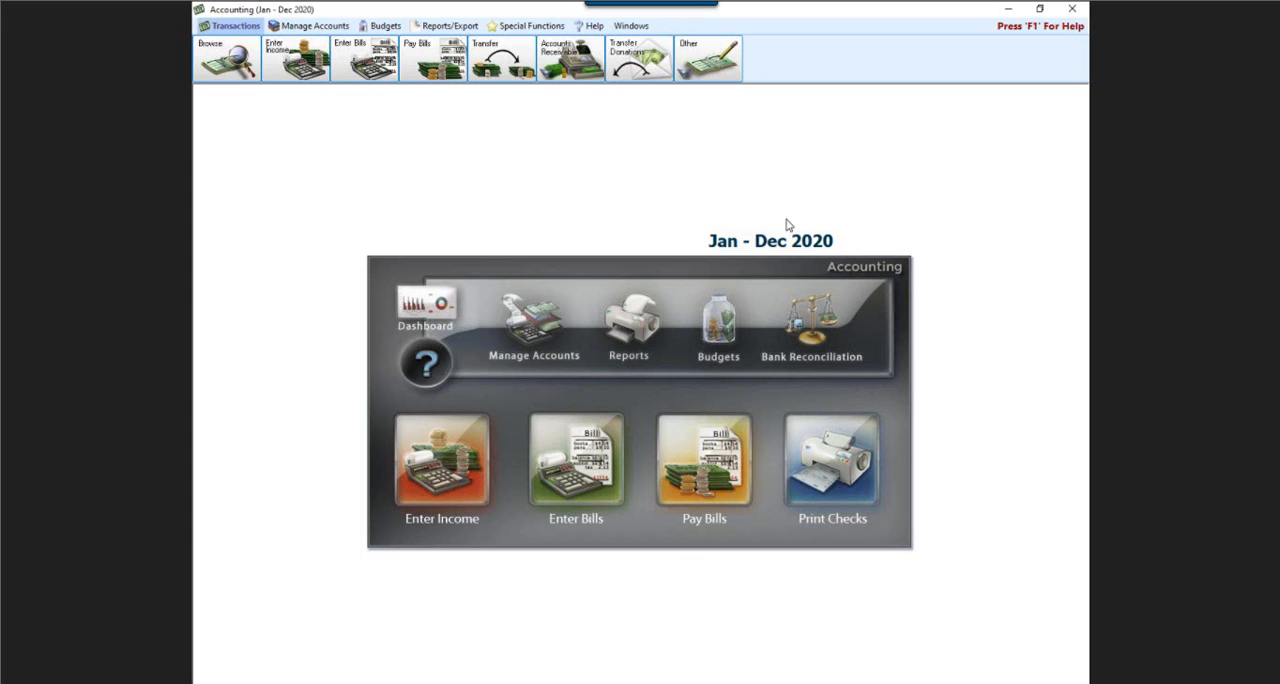
# Preview the Balance Sheet for December 2020, review its year-to-date balances through the end, and close the preview.
pyautogui.click(461, 29)
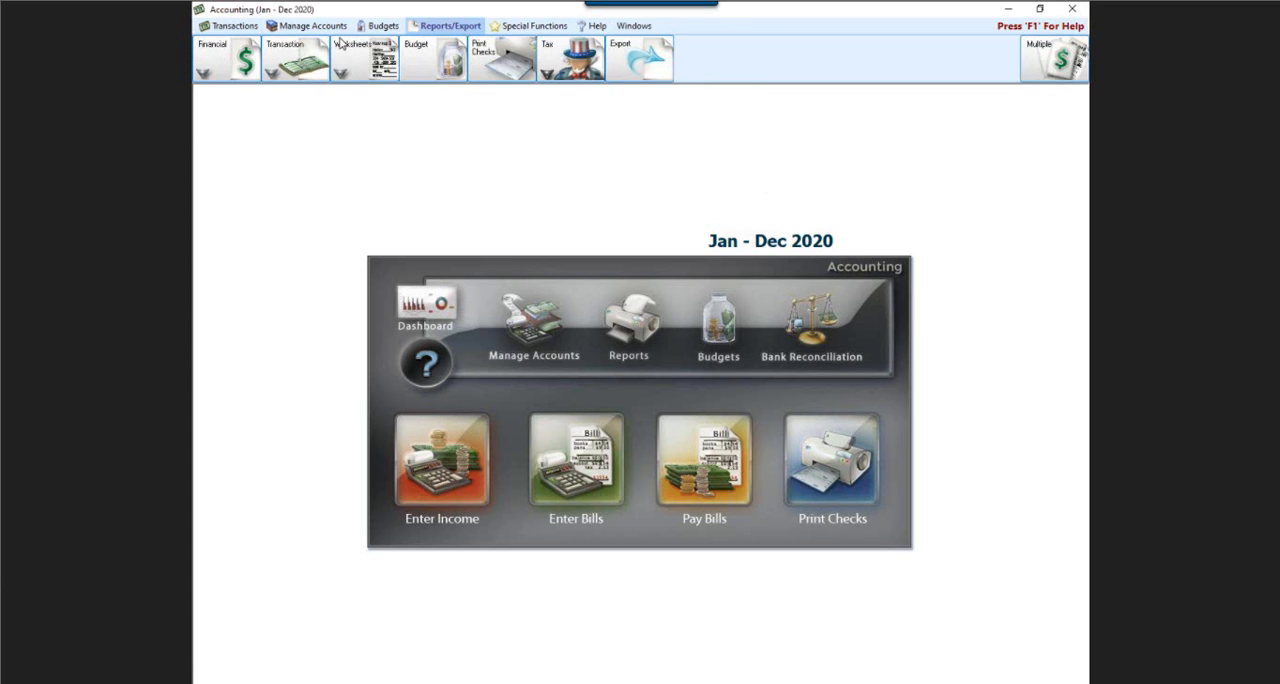
pyautogui.click(215, 62)
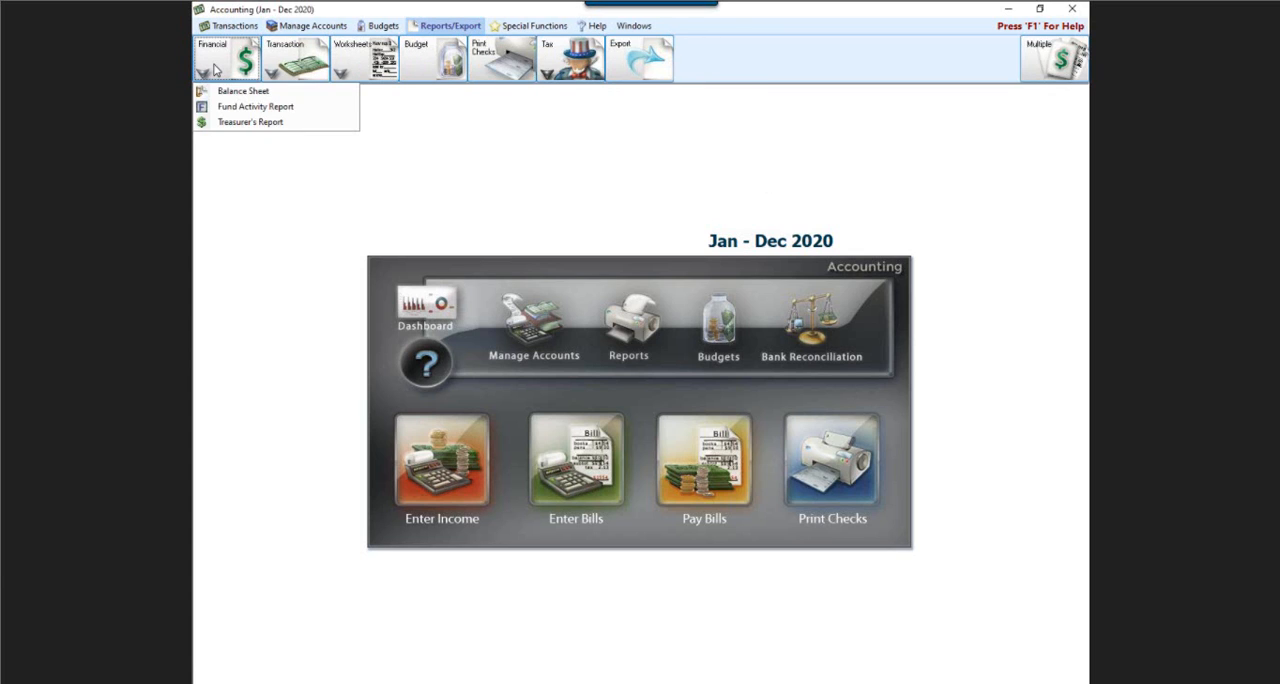
pyautogui.click(241, 92)
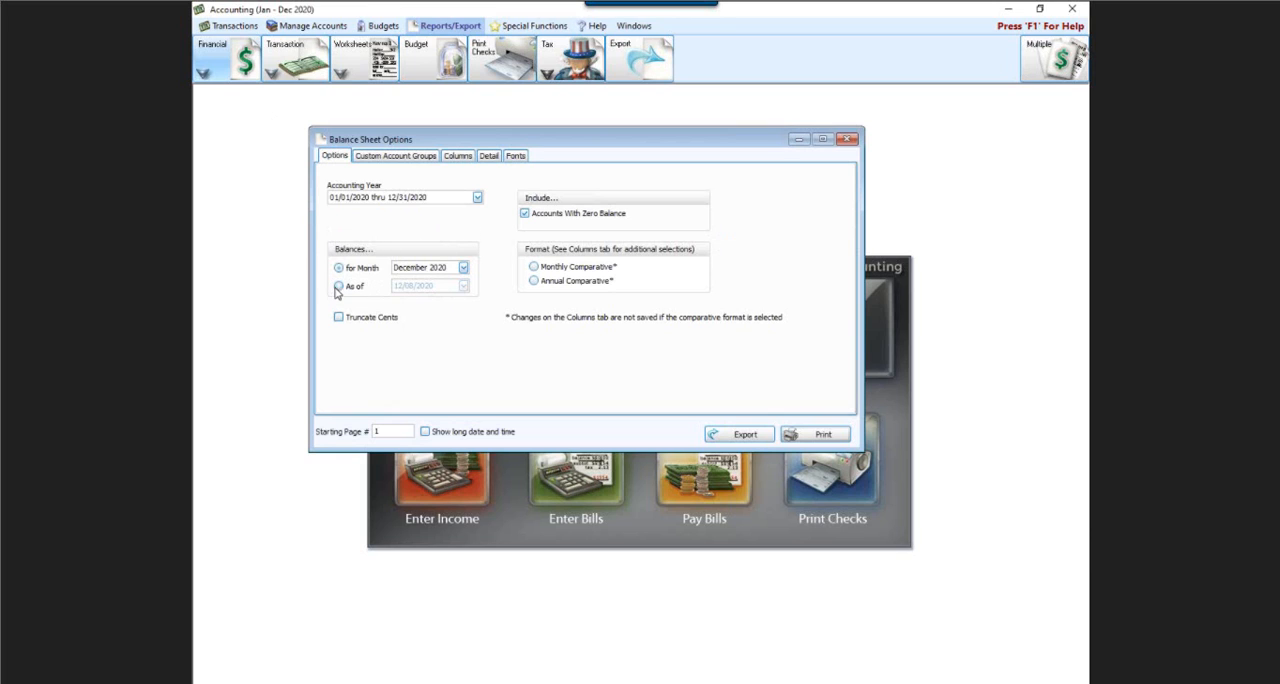
pyautogui.click(339, 287)
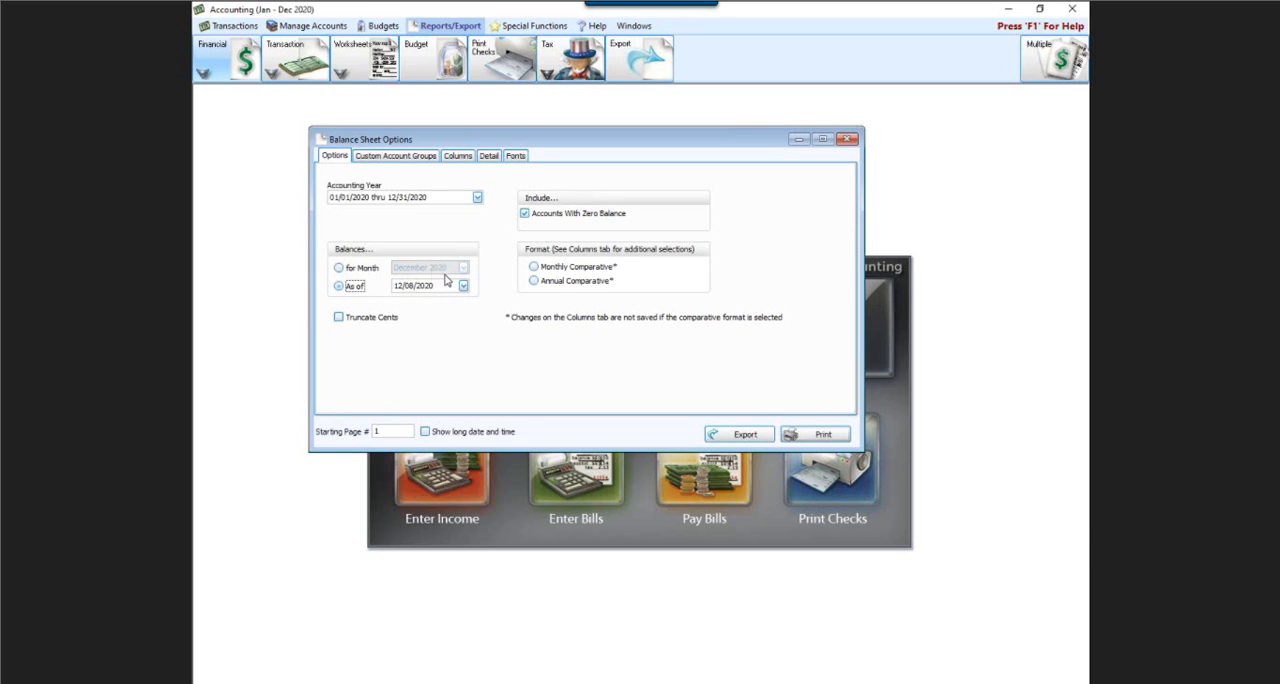
pyautogui.click(339, 268)
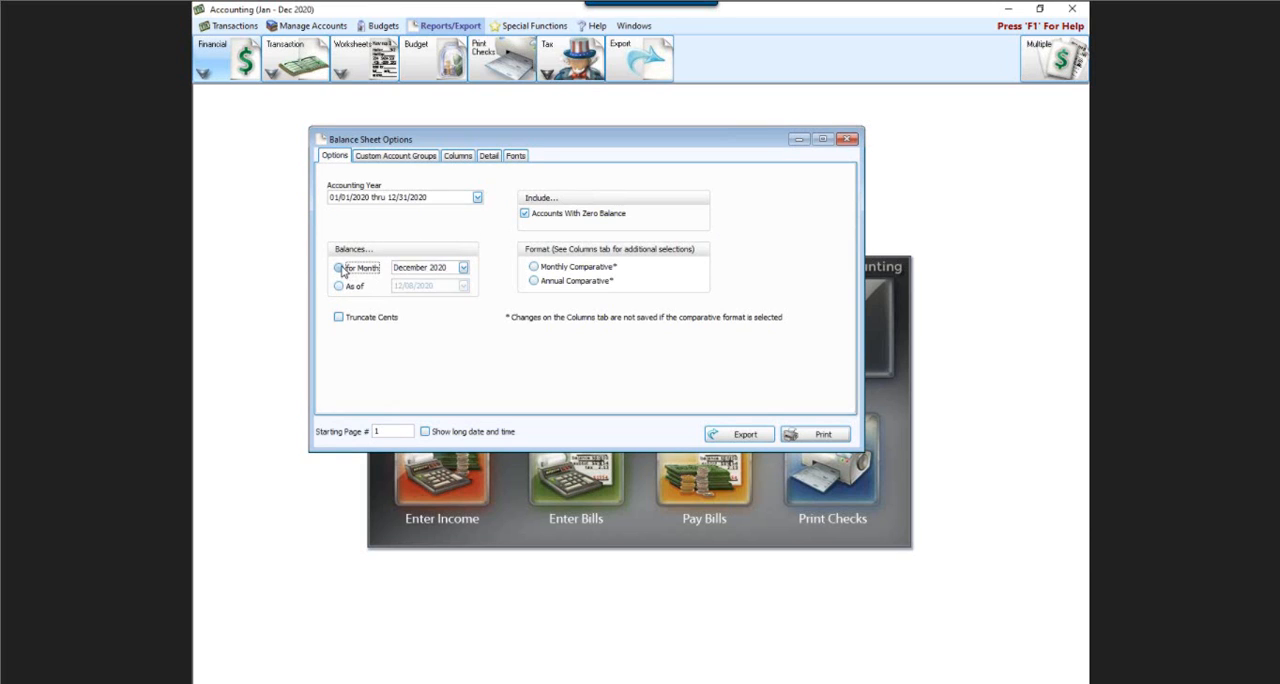
pyautogui.click(816, 433)
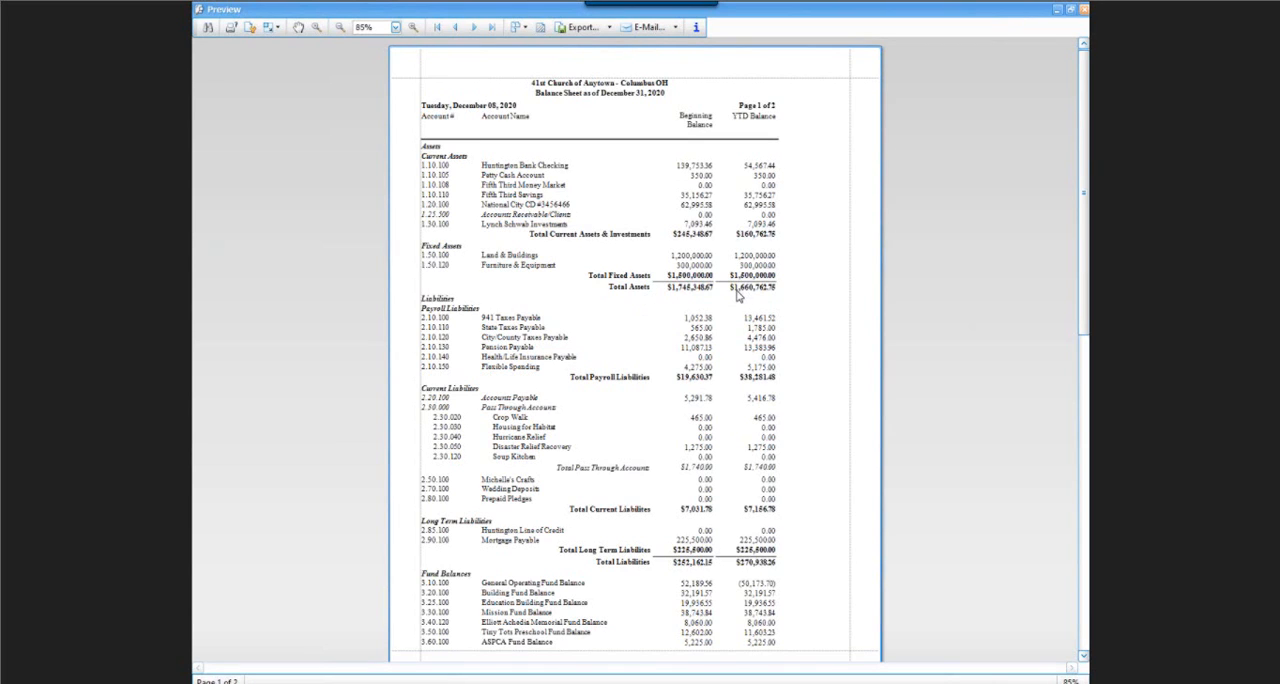
pyautogui.scroll(-5, 737, 292)
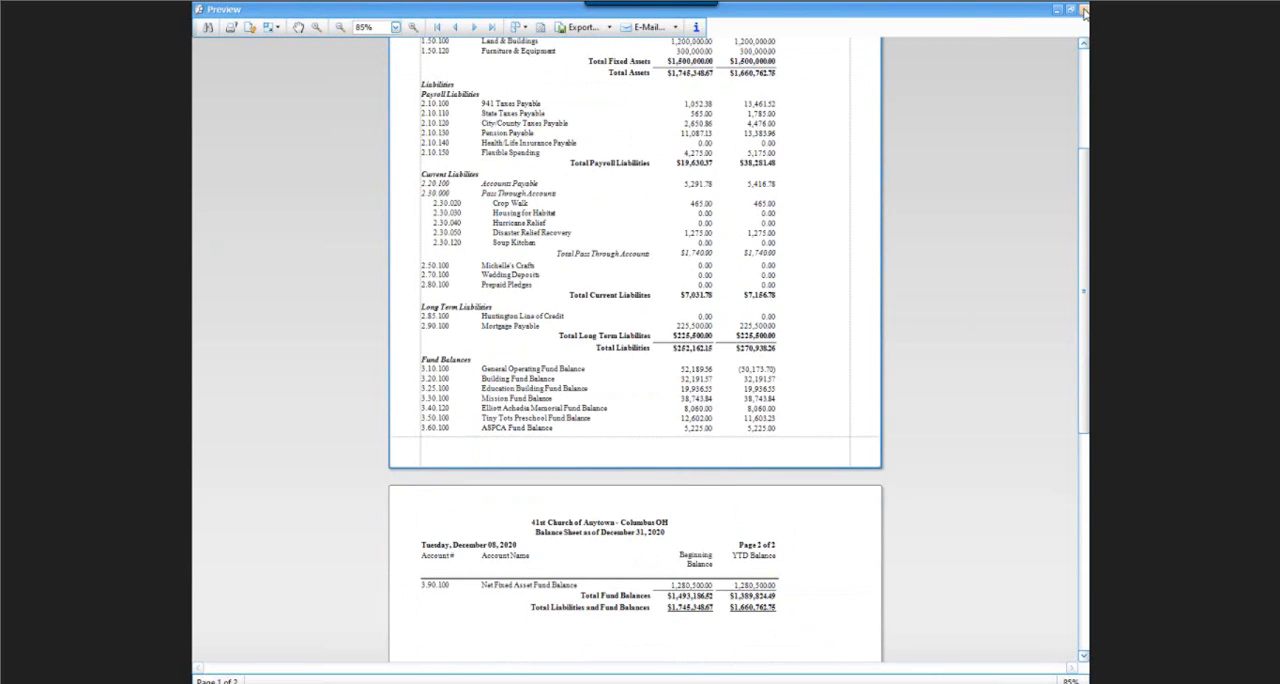
pyautogui.click(1084, 10)
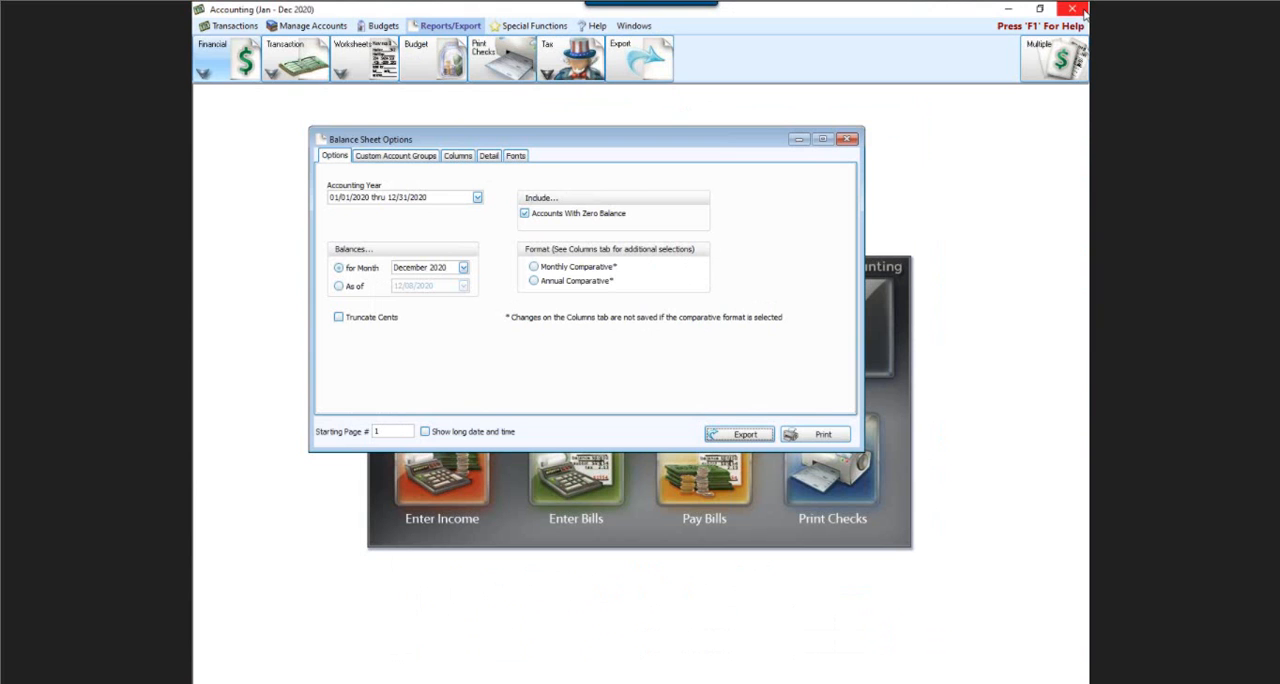
# Preview the Balance Sheet for accounting year 2021 with beginning and YTD balance columns, and close the preview and report options.
pyautogui.click(477, 199)
pyautogui.click(389, 230)
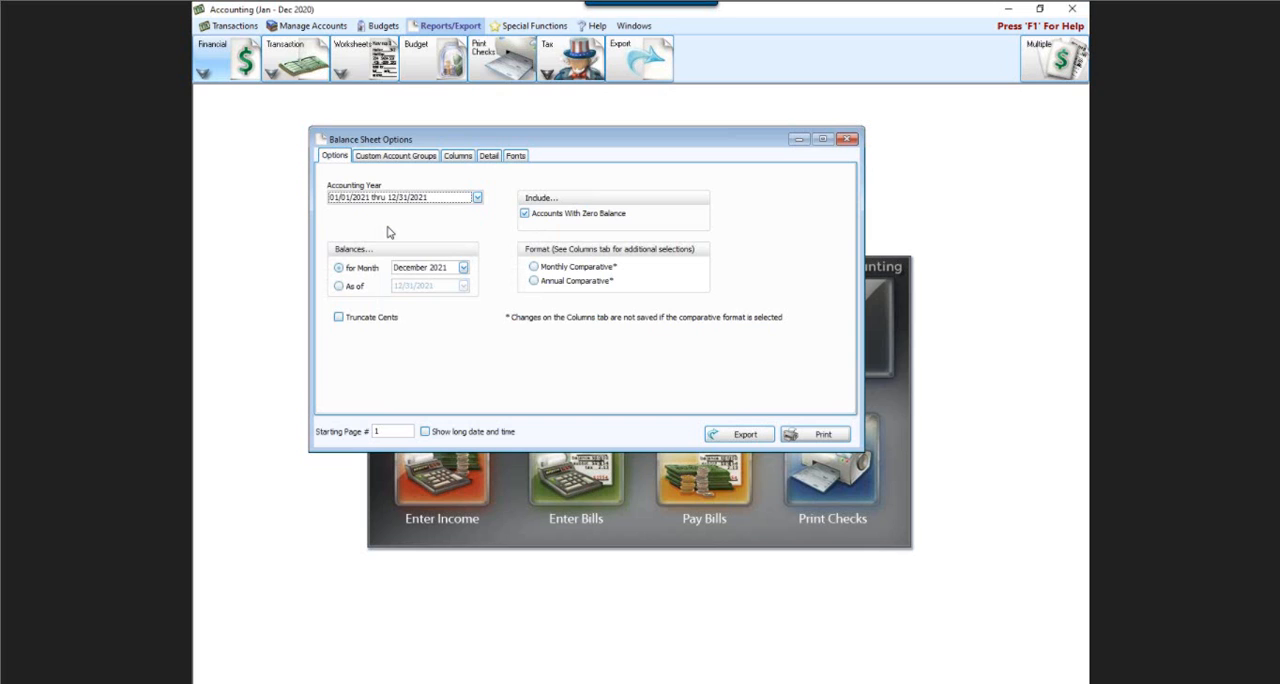
pyautogui.click(457, 157)
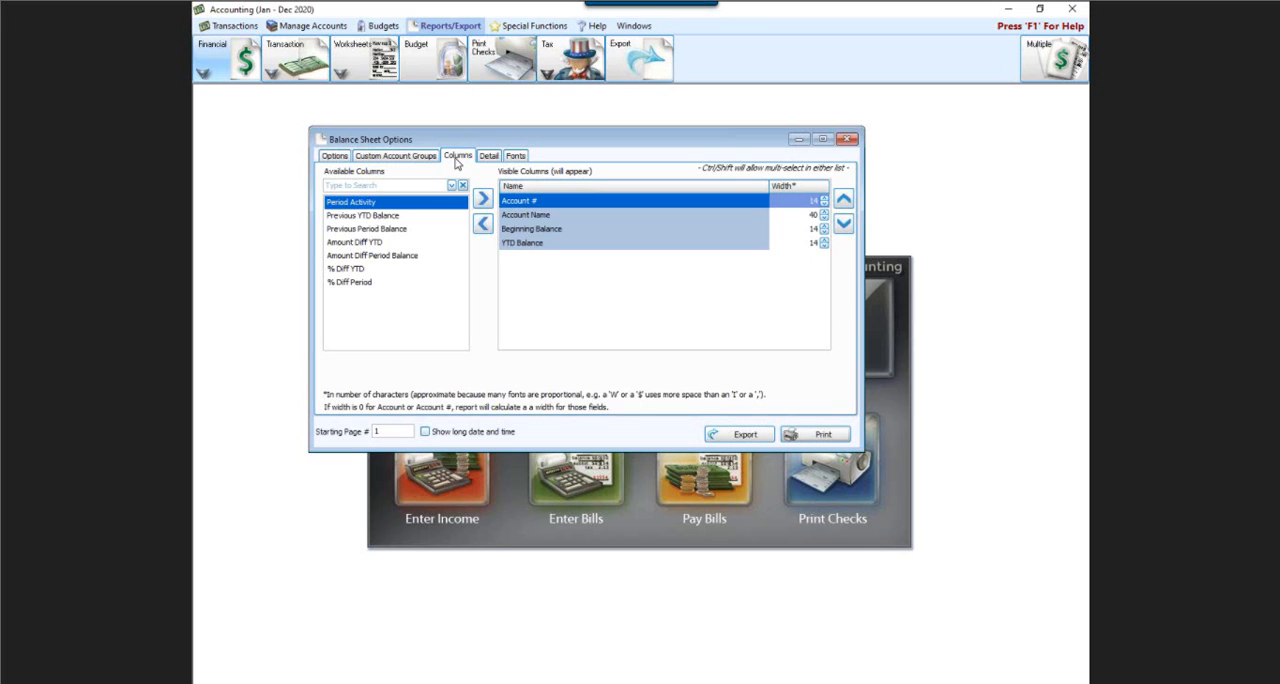
pyautogui.click(800, 434)
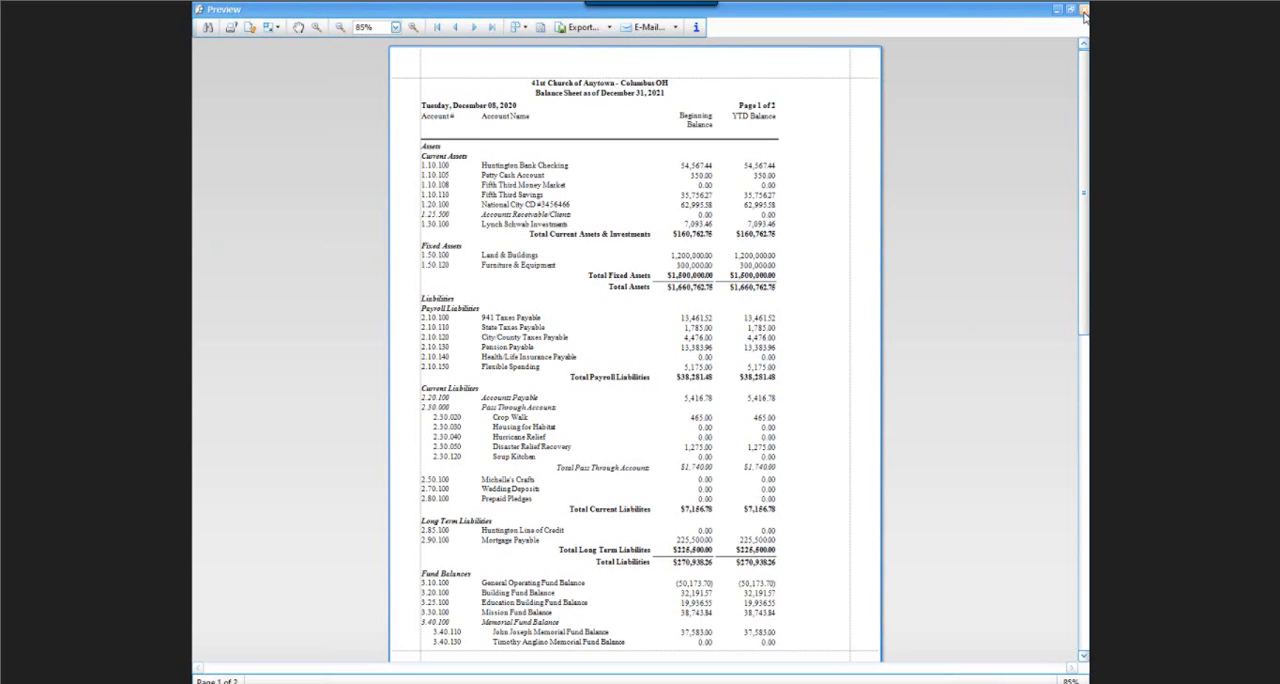
pyautogui.click(1084, 12)
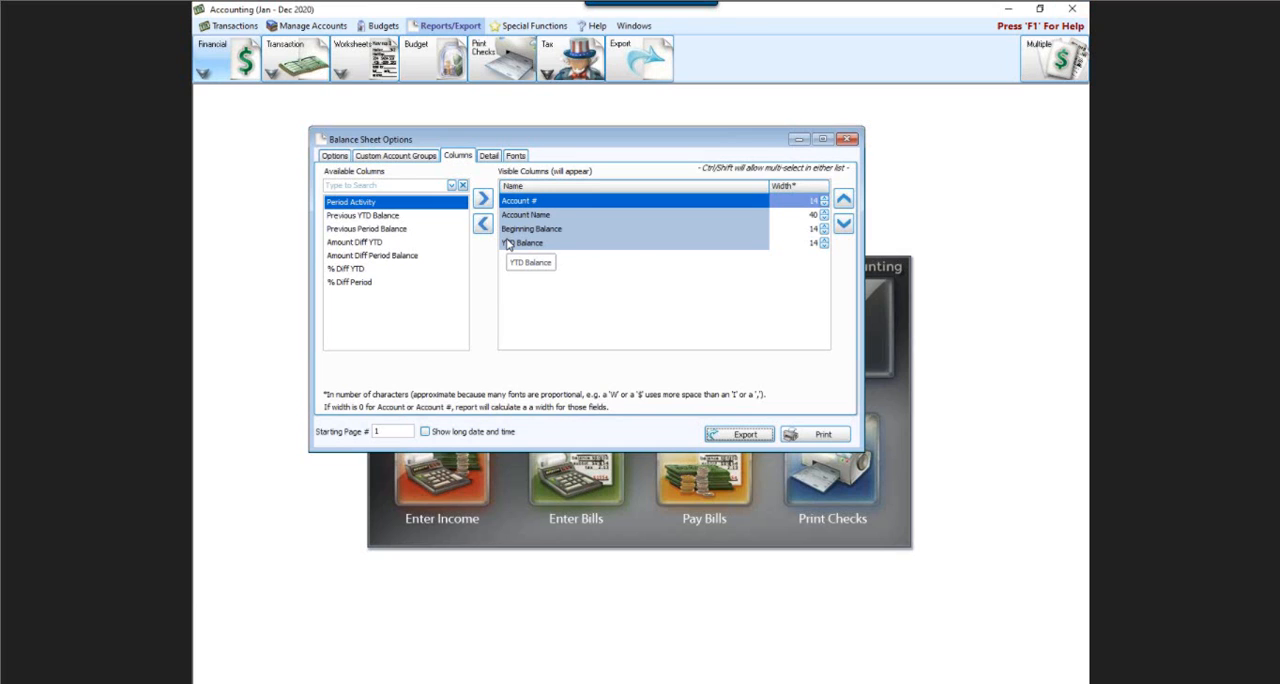
pyautogui.click(847, 139)
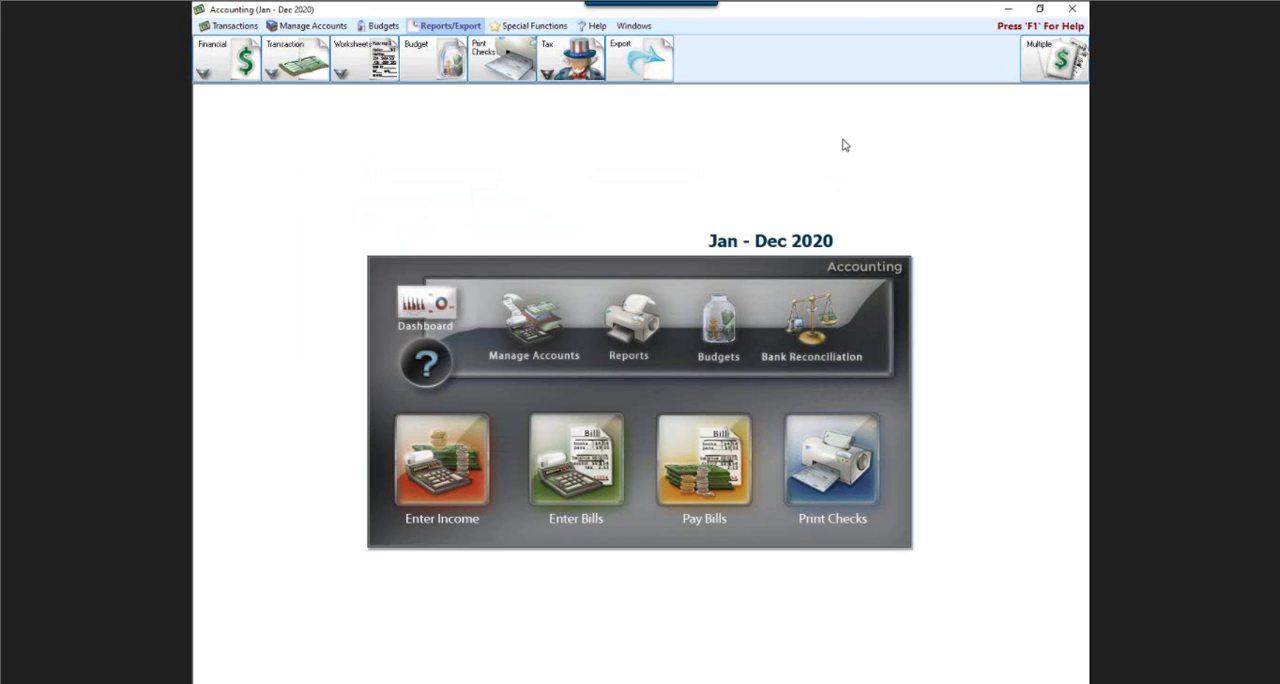
# View the chart of accounts as a tree with Assets collapsed and Funds expanded, and browse down to the income accounts.
pyautogui.click(538, 323)
pyautogui.click(812, 210)
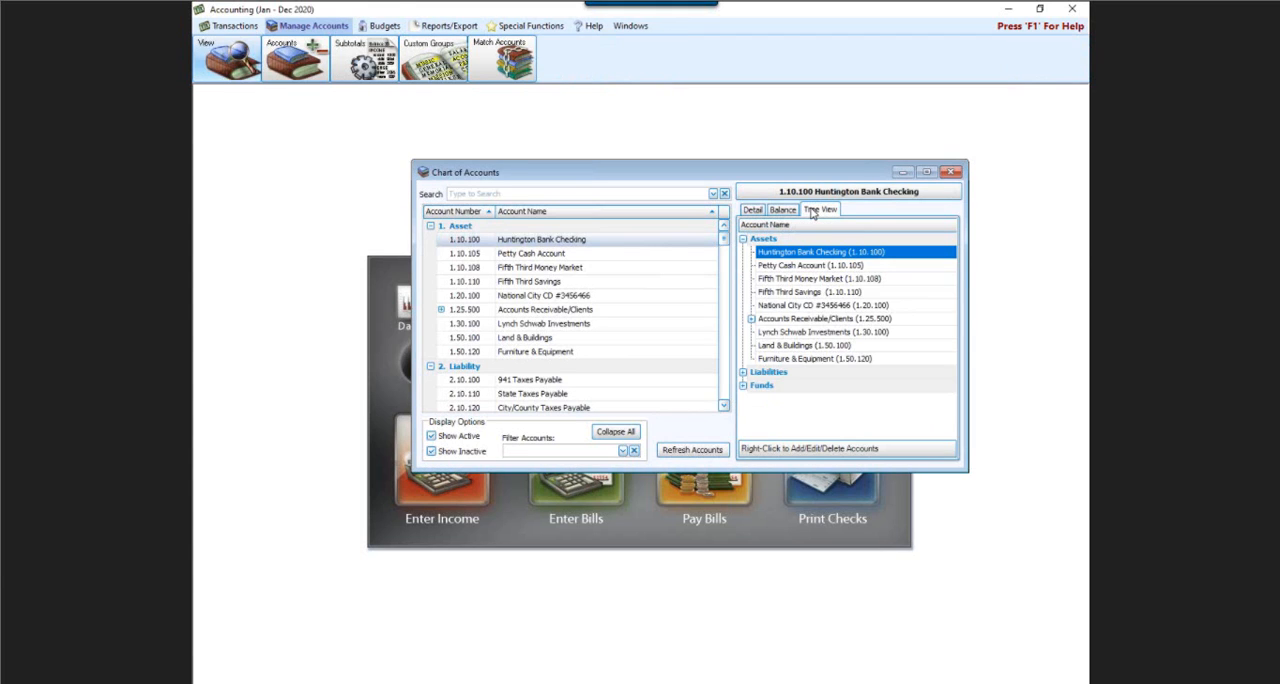
pyautogui.click(743, 239)
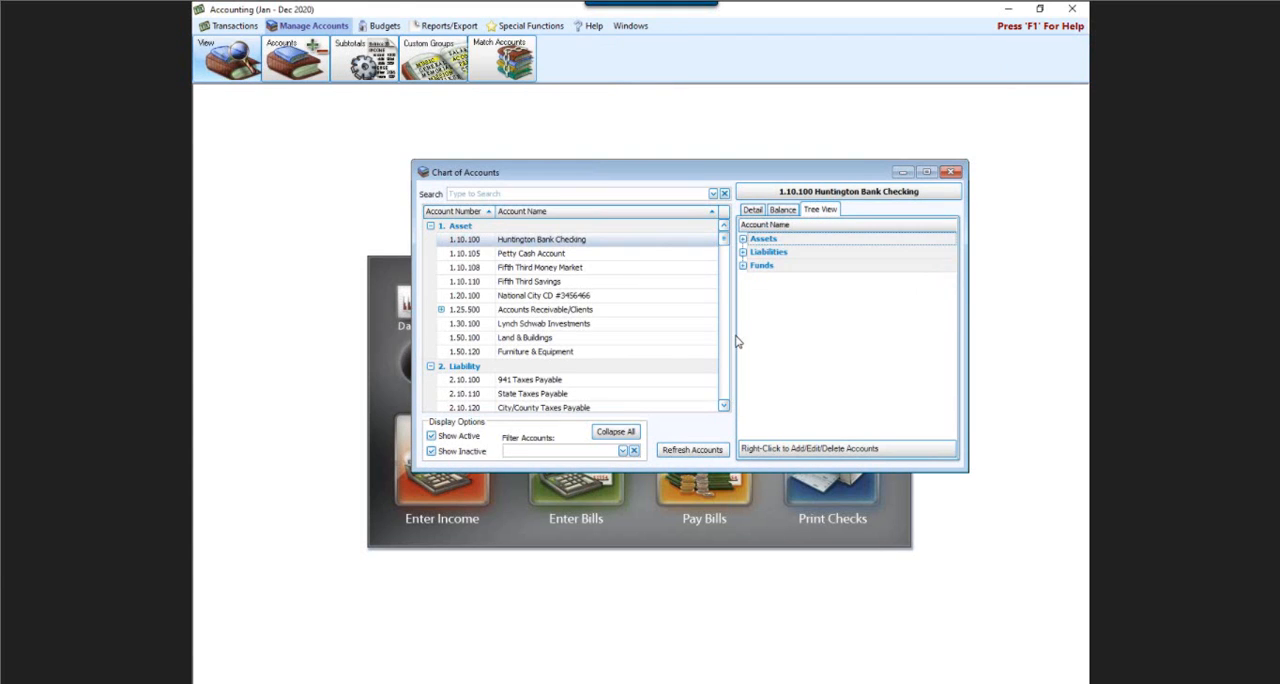
pyautogui.click(742, 265)
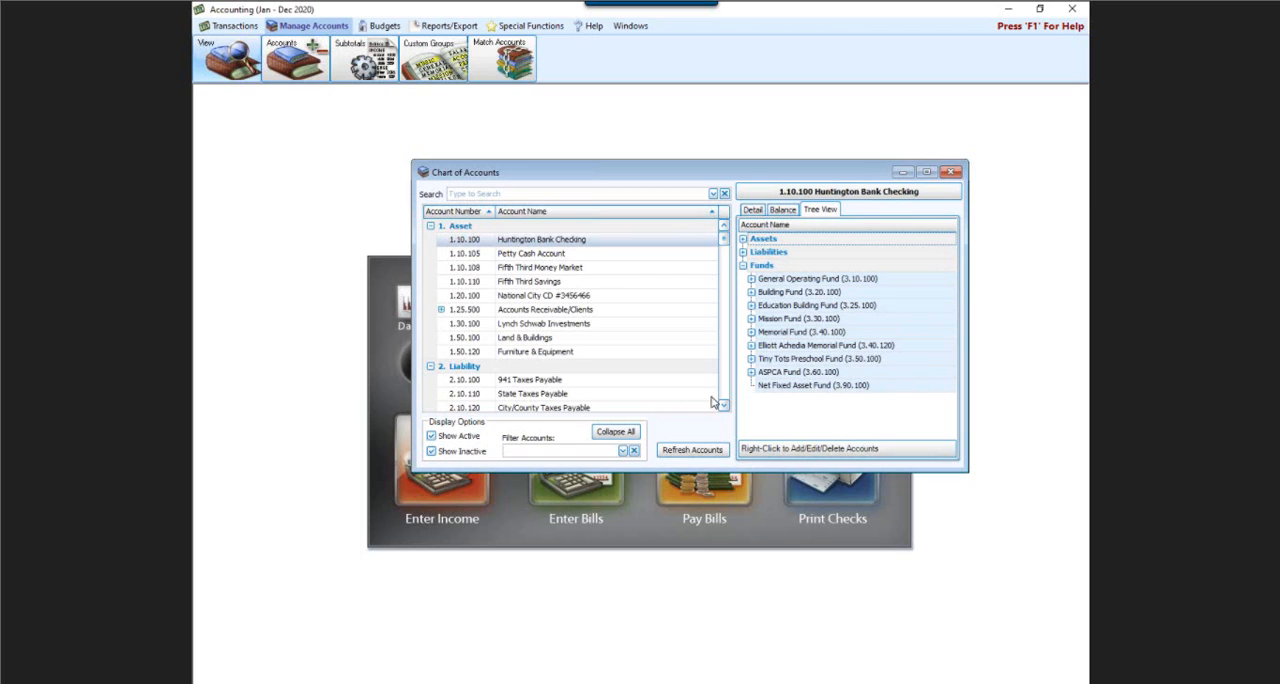
pyautogui.scroll(-6, 726, 392)
pyautogui.scroll(-4, 726, 392)
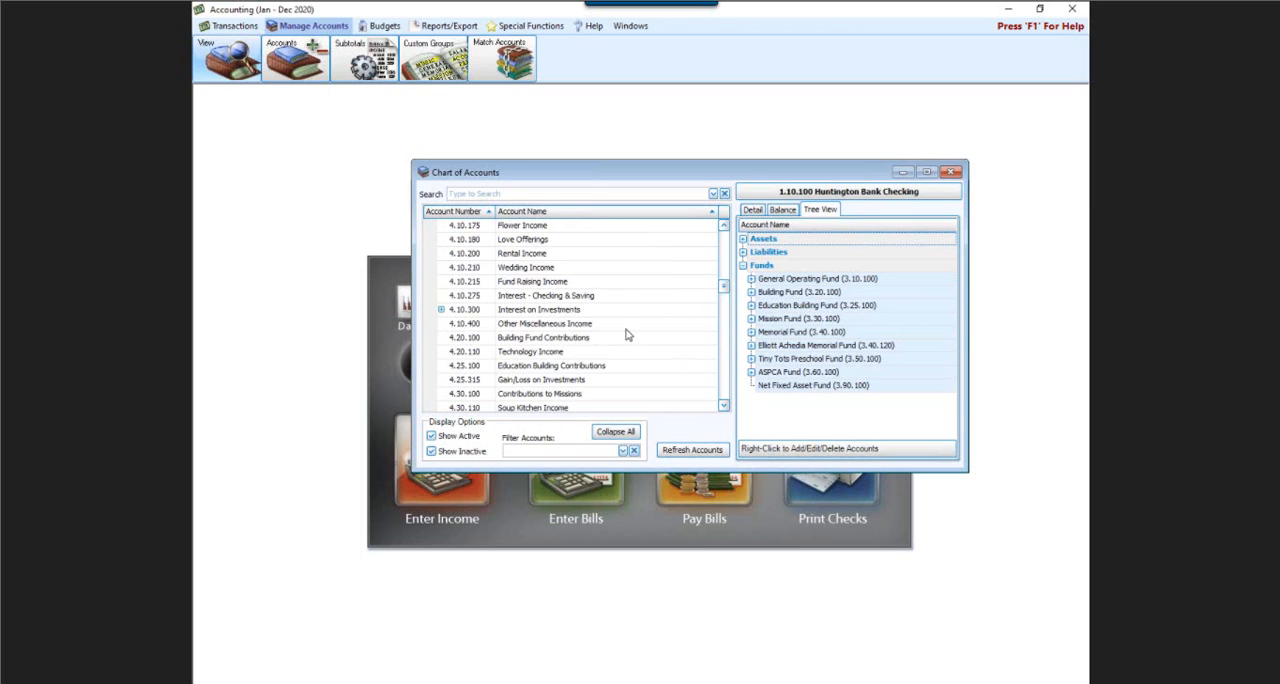
# Open the Wedding Income account (4.10.210) for editing from the account tree, cancel without changes, and close the chart of accounts.
pyautogui.click(572, 310)
pyautogui.click(560, 272)
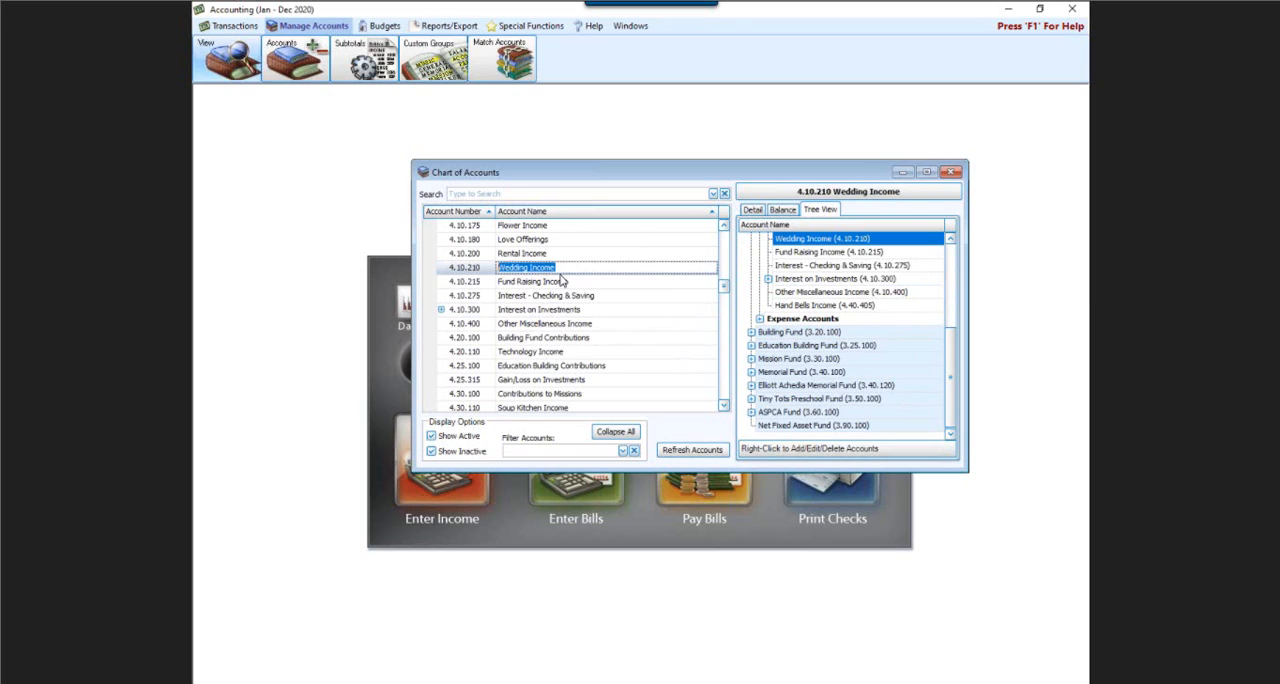
pyautogui.rightClick(810, 246)
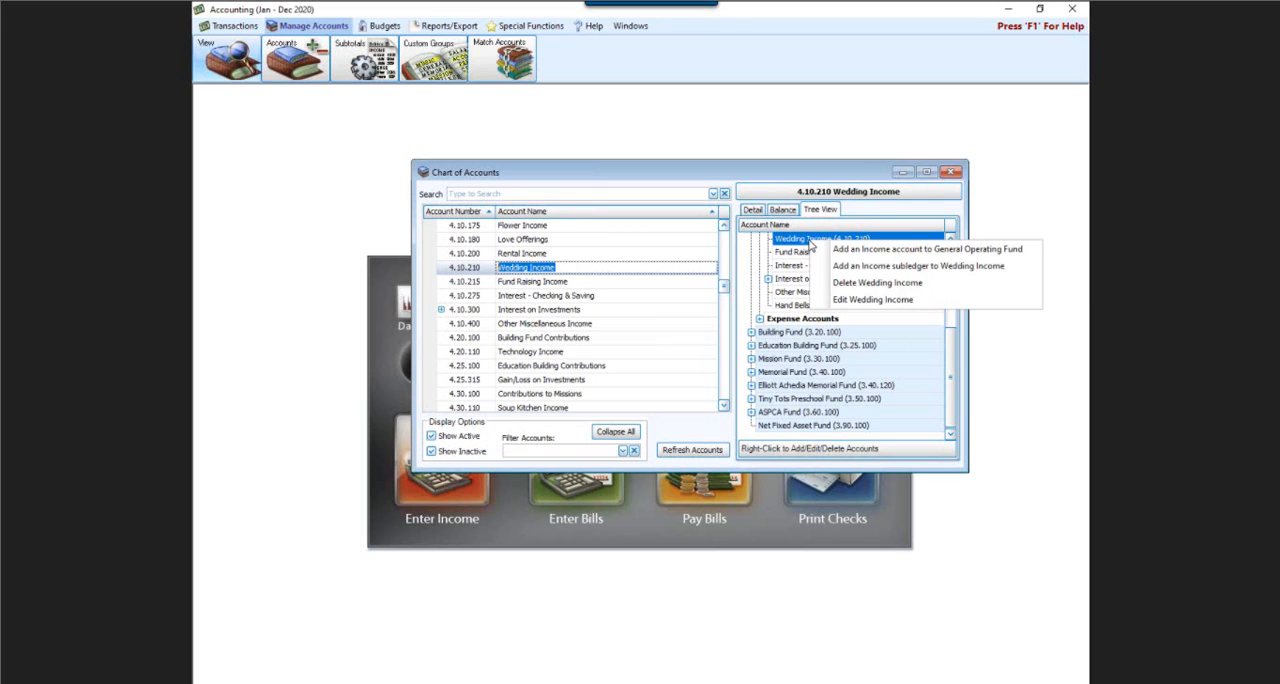
pyautogui.click(872, 300)
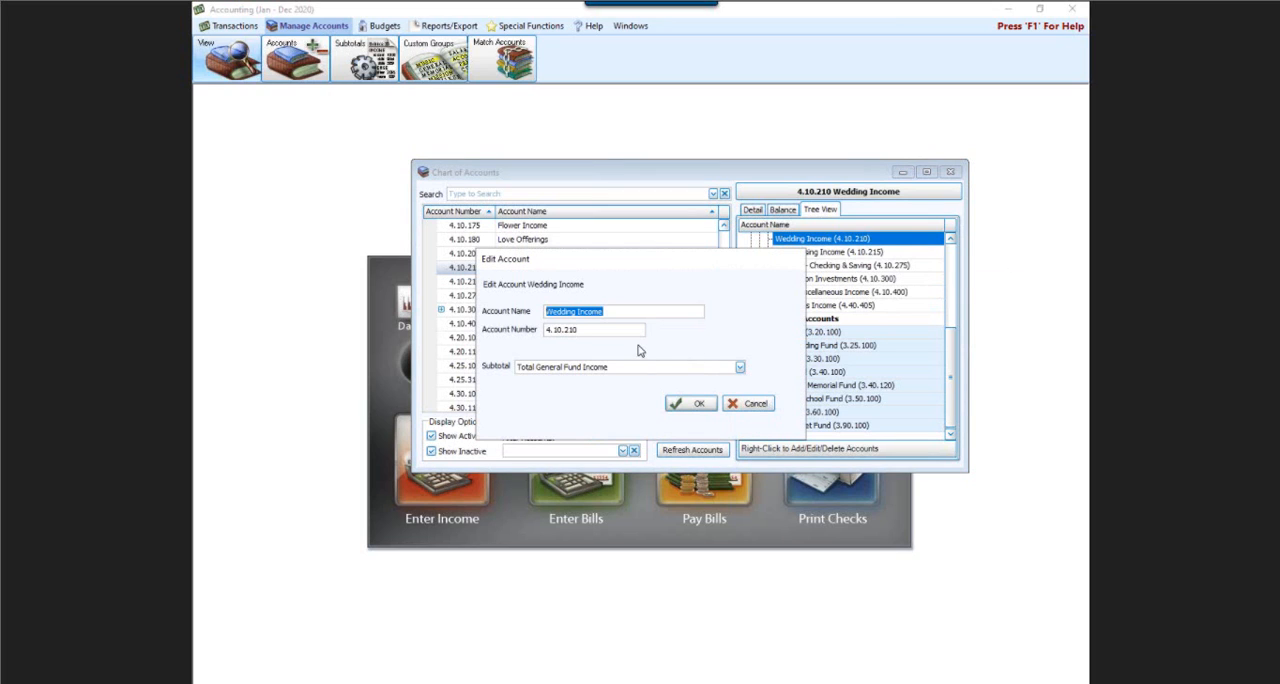
pyautogui.click(745, 405)
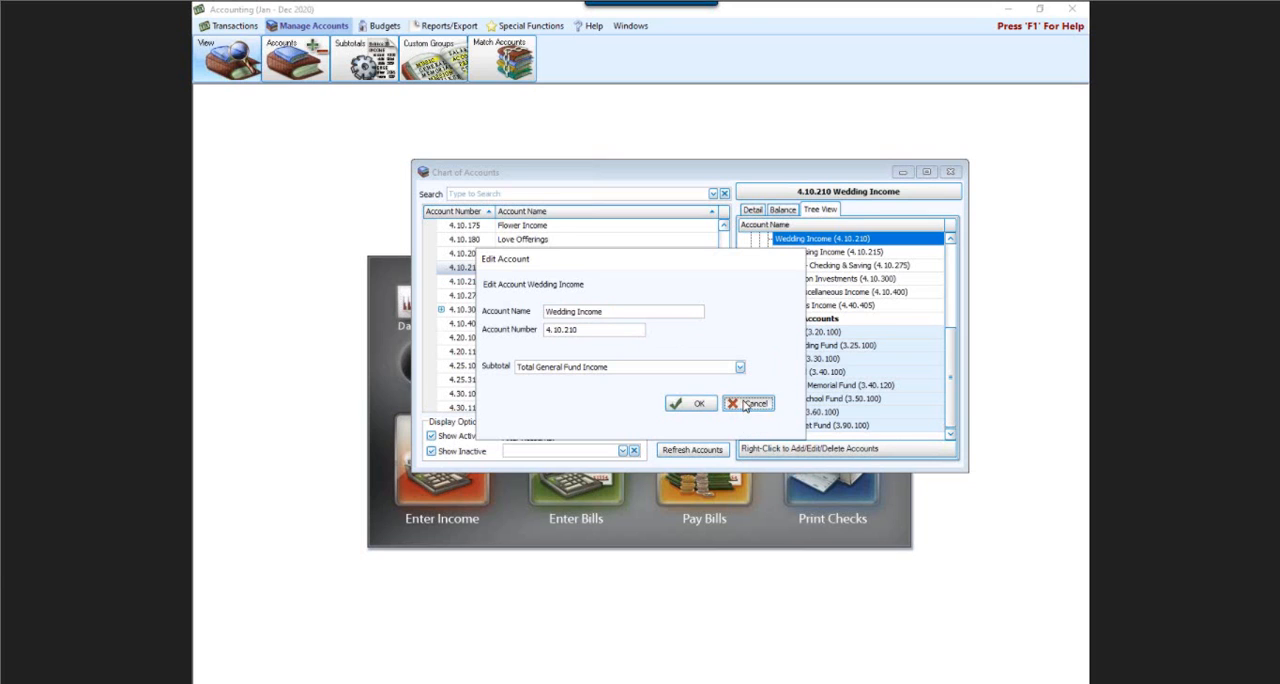
pyautogui.click(951, 173)
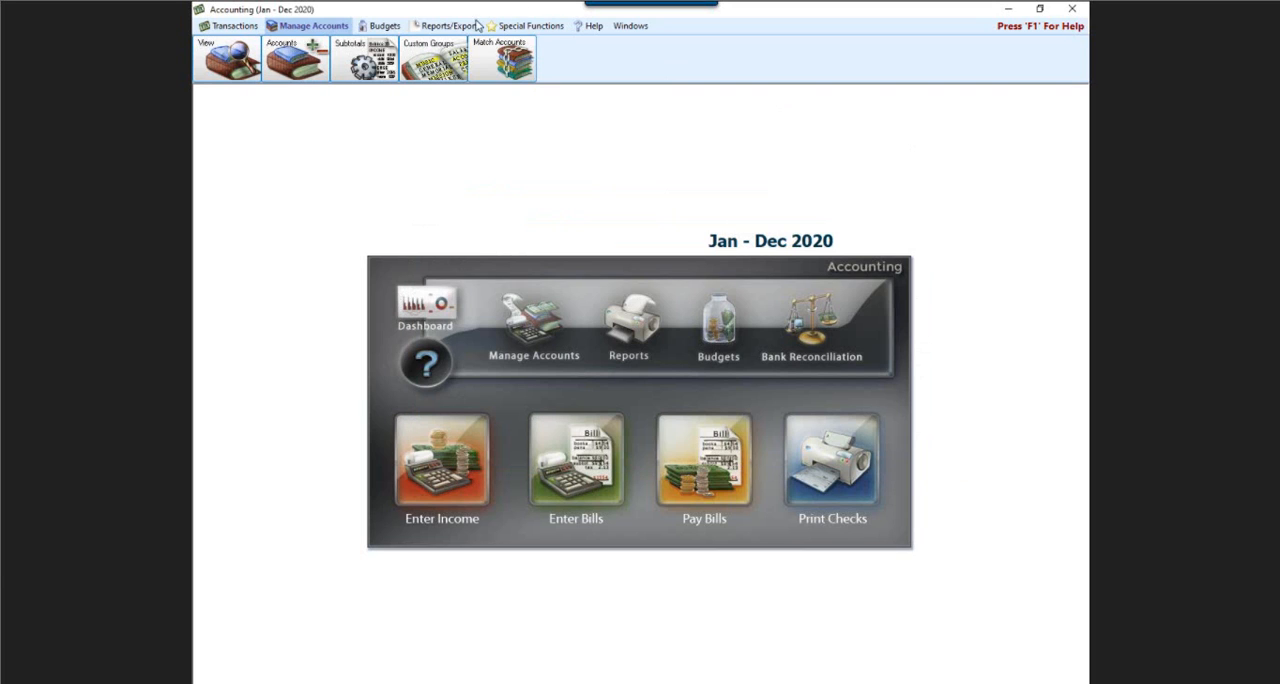
# Examine the function for changing the account number structure and renumbering accounts, and close it without changes.
pyautogui.click(508, 33)
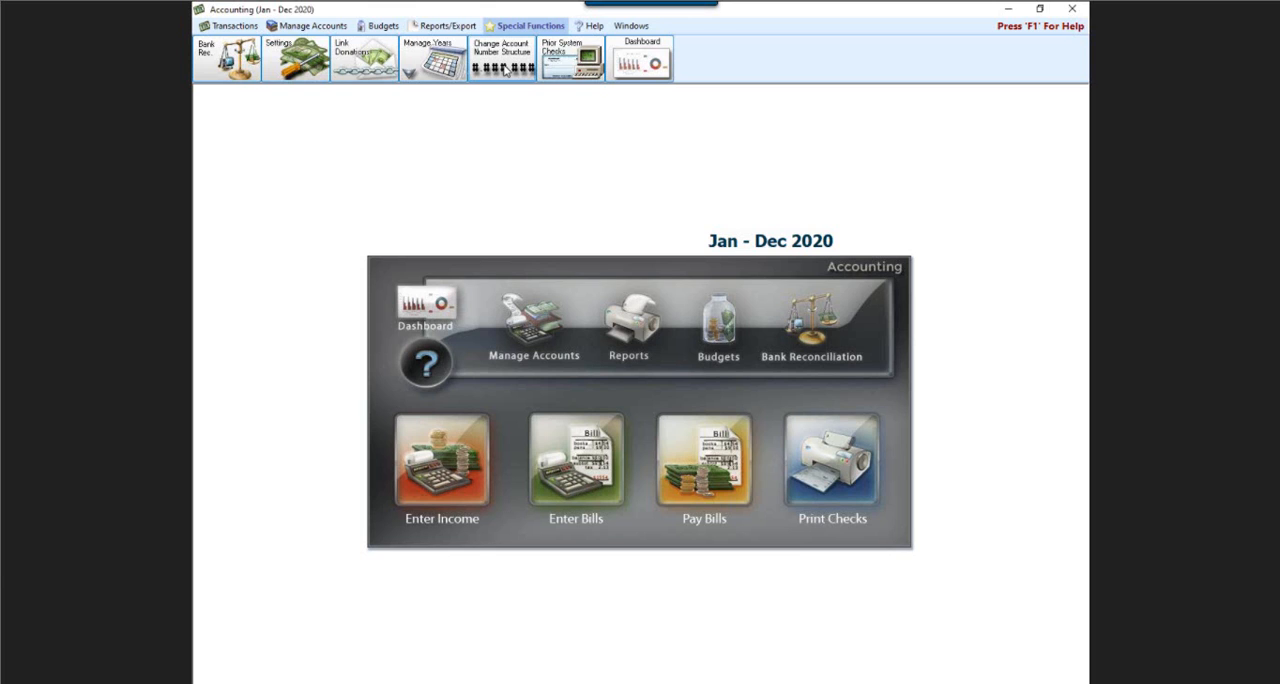
pyautogui.click(505, 68)
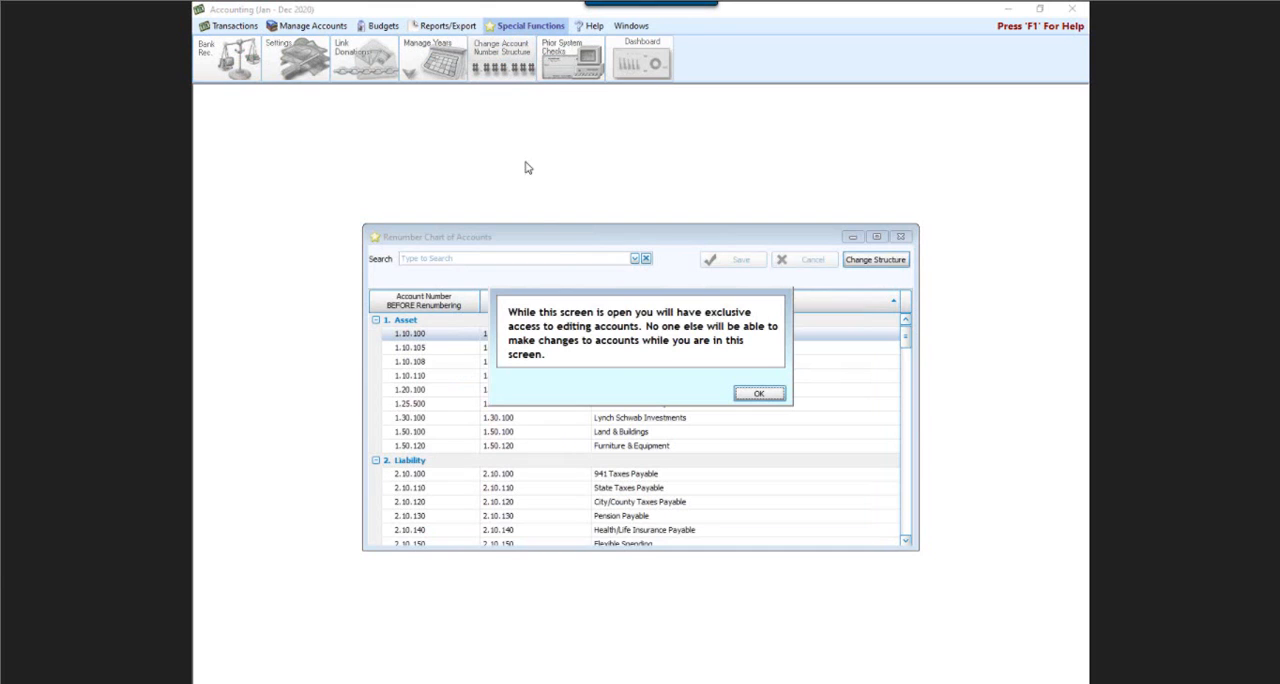
pyautogui.click(757, 394)
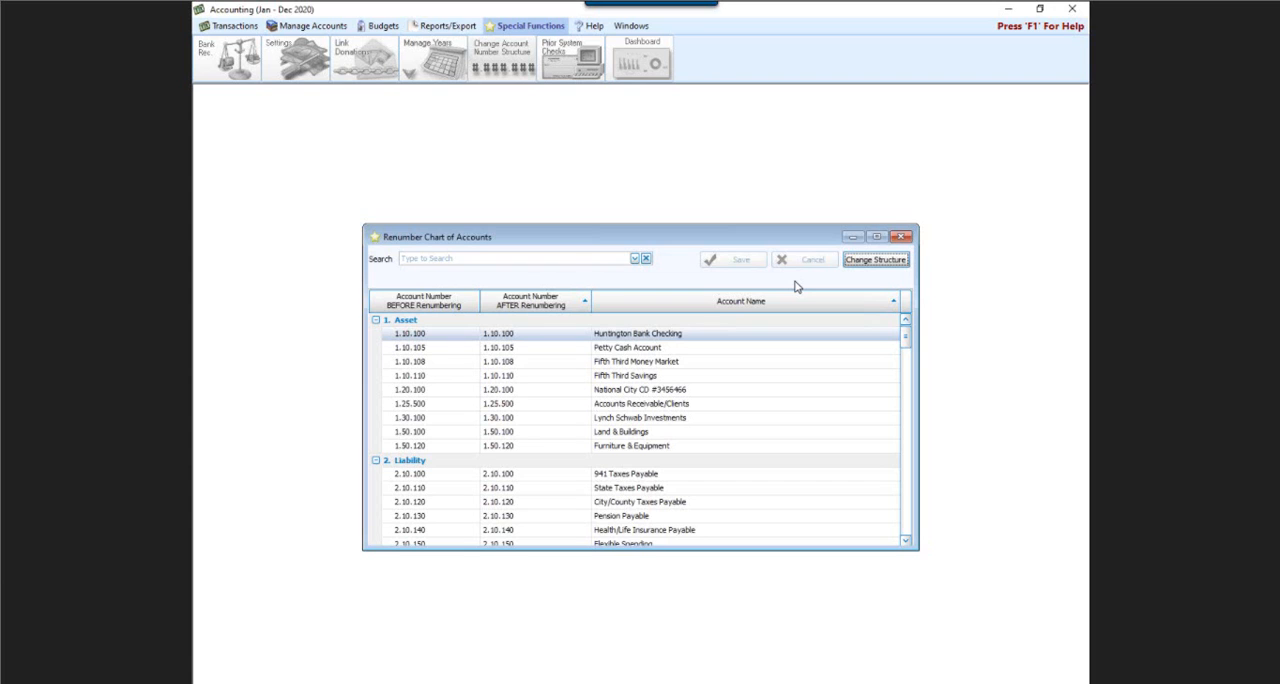
pyautogui.click(902, 237)
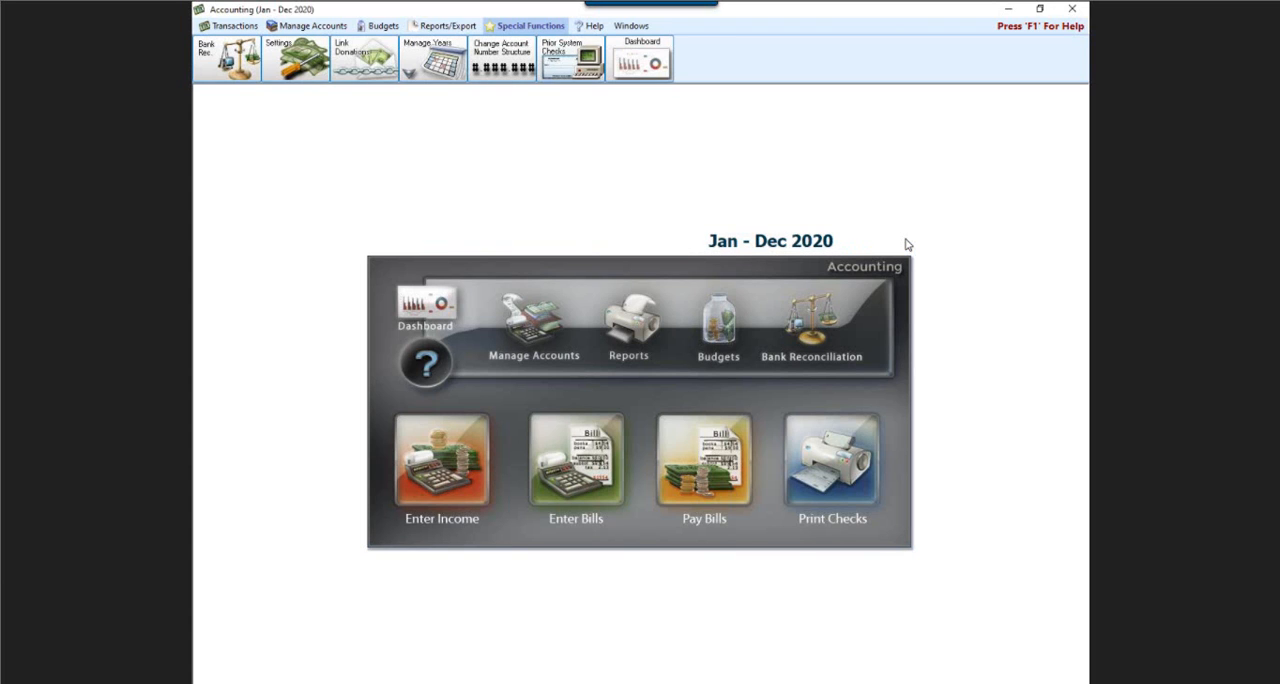